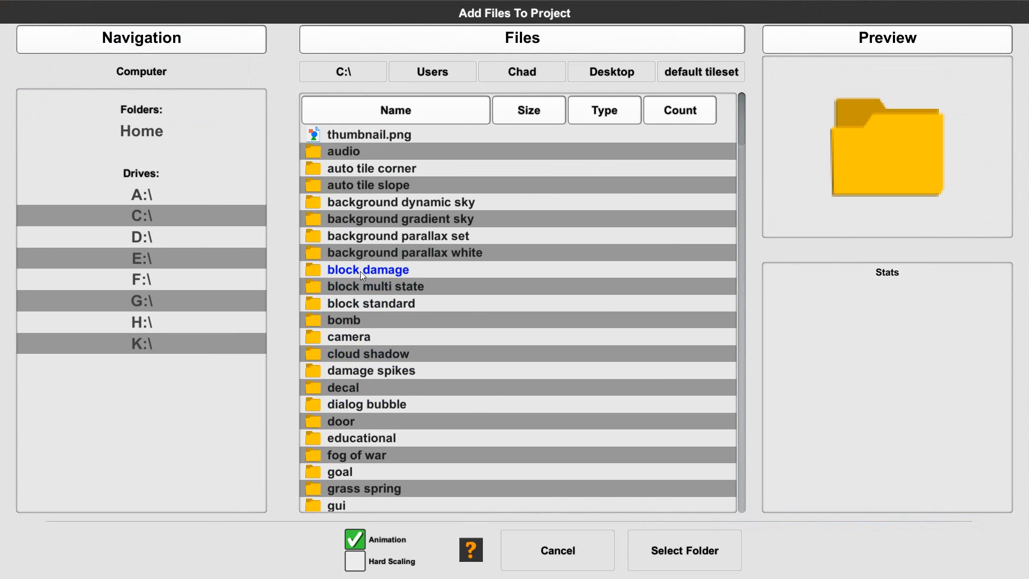
Open the block damage folder and preview its block, damageIdle, damageStart and dead000 images
double_click(378, 269)
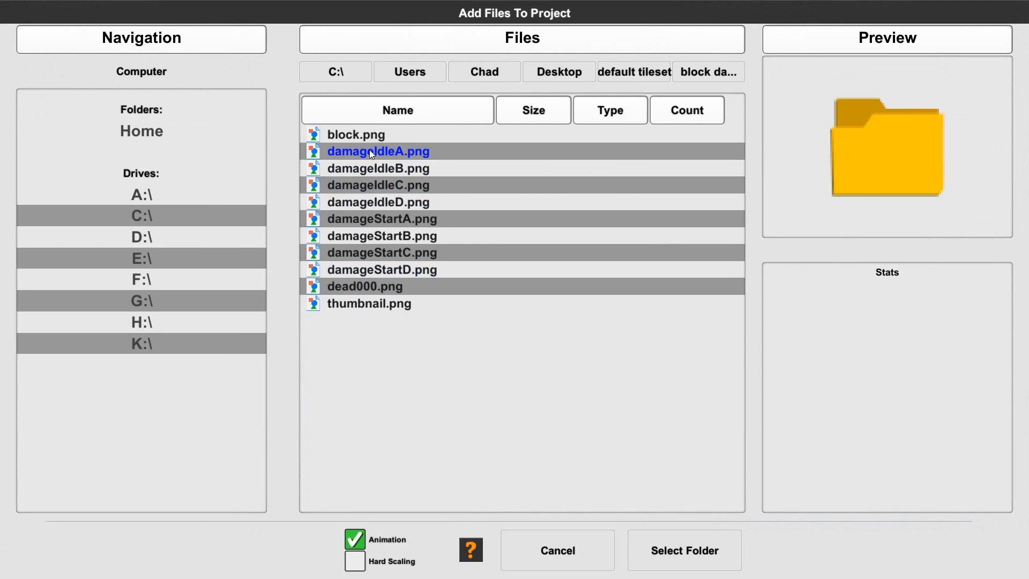
click(372, 168)
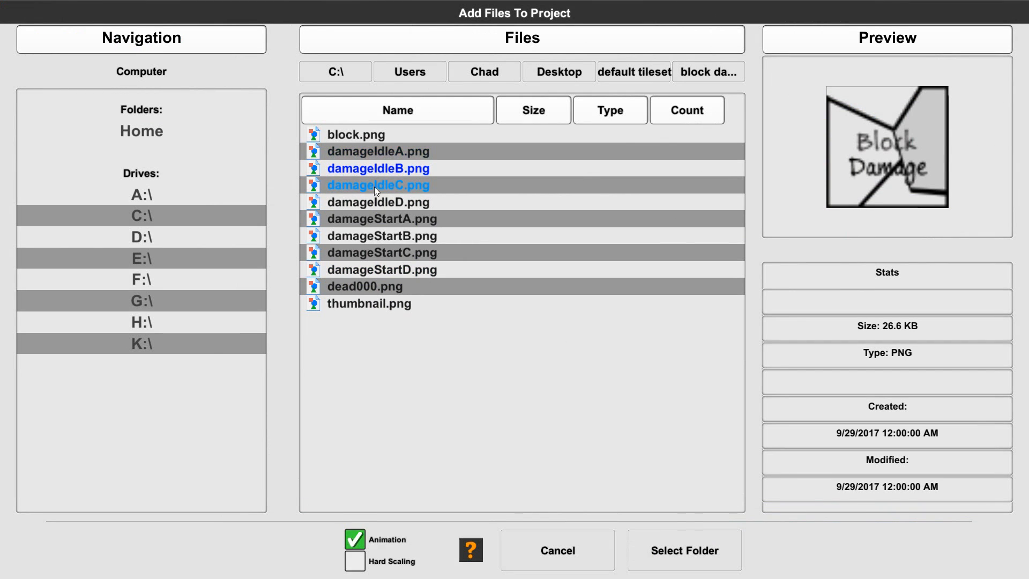
click(374, 187)
click(379, 202)
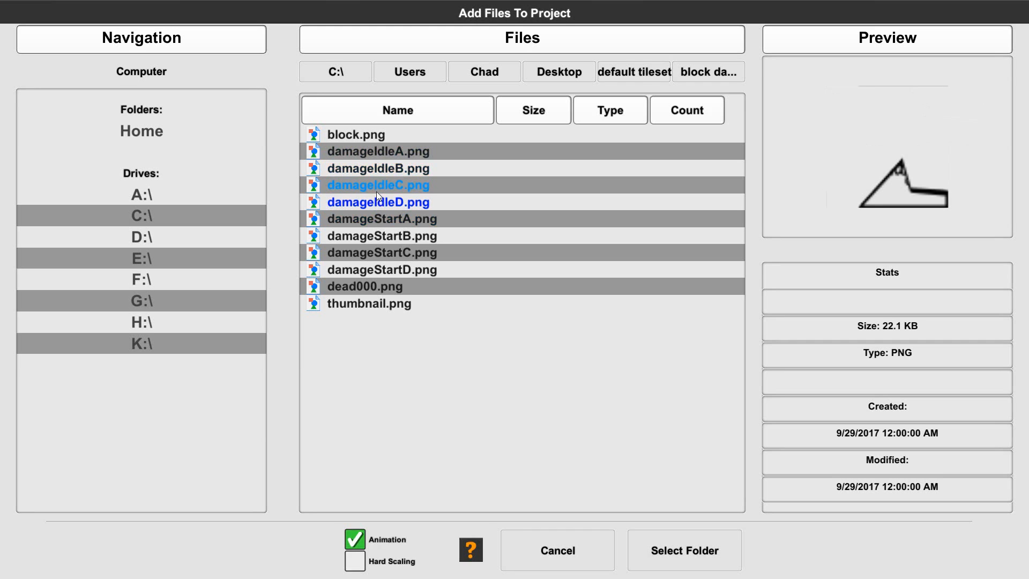
click(381, 156)
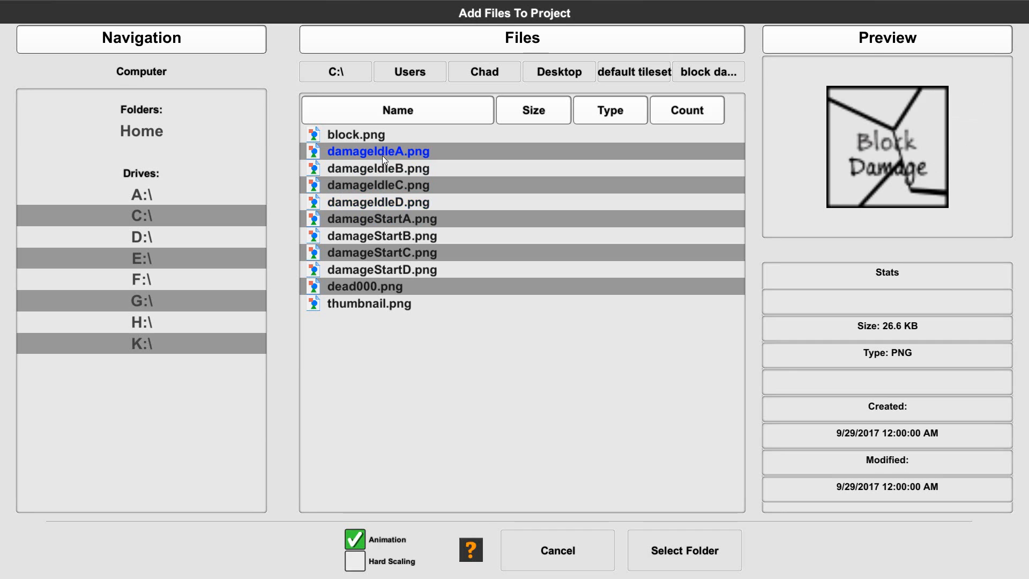
click(378, 218)
click(382, 150)
click(347, 285)
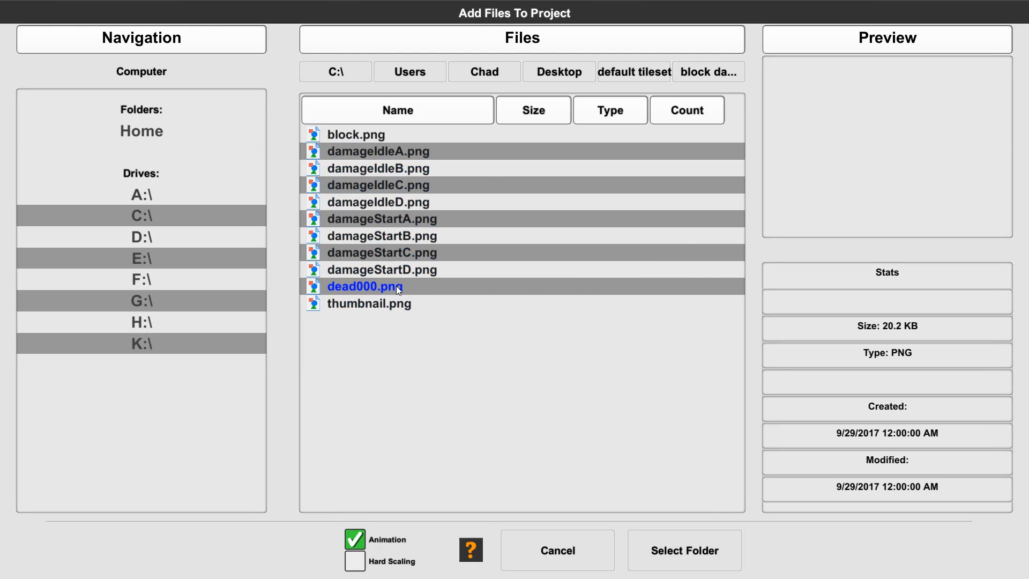
click(372, 133)
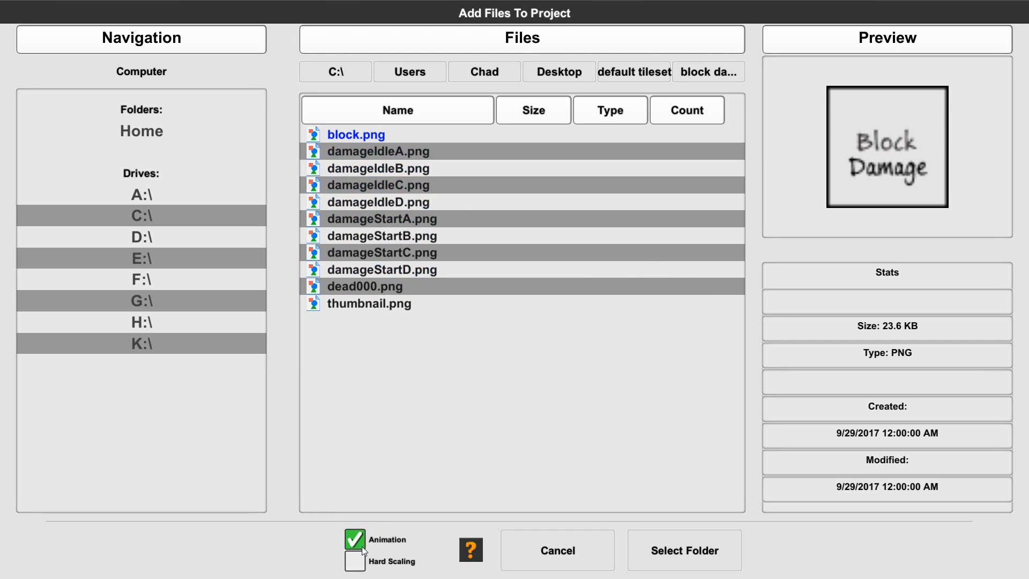
Add the block damage folder's images to the project with Animation enabled
click(673, 541)
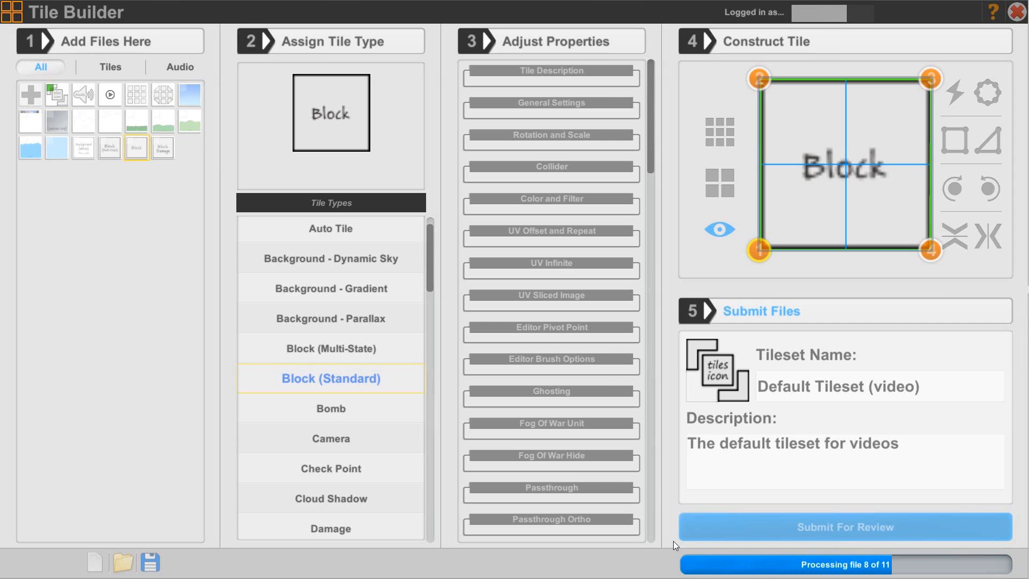
click(757, 566)
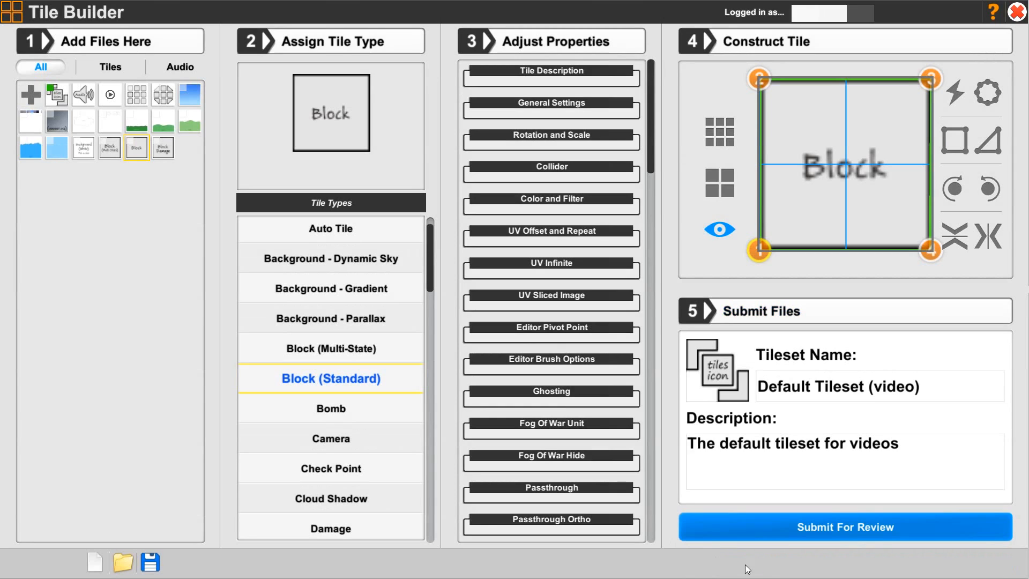
Name the new Block Damage tile "Block damage" and give it the description "Damage state"
click(164, 154)
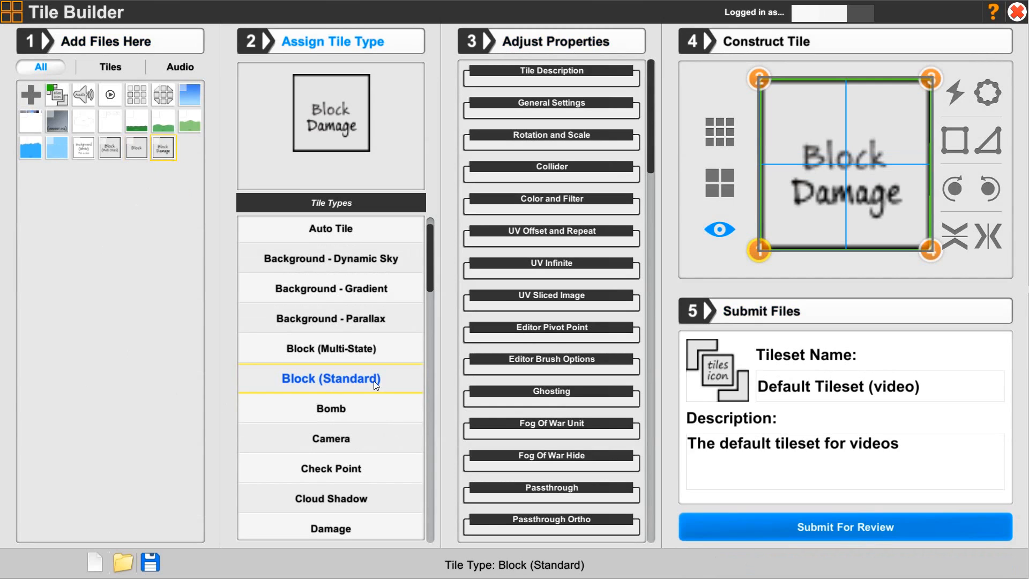
click(536, 72)
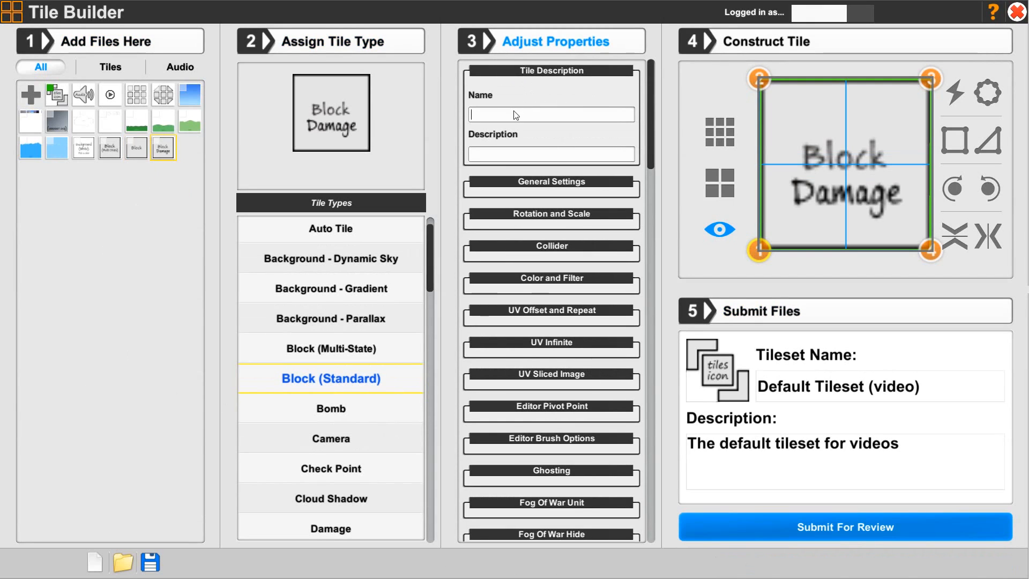
text(Block damage)
click(518, 152)
text(Damage state)
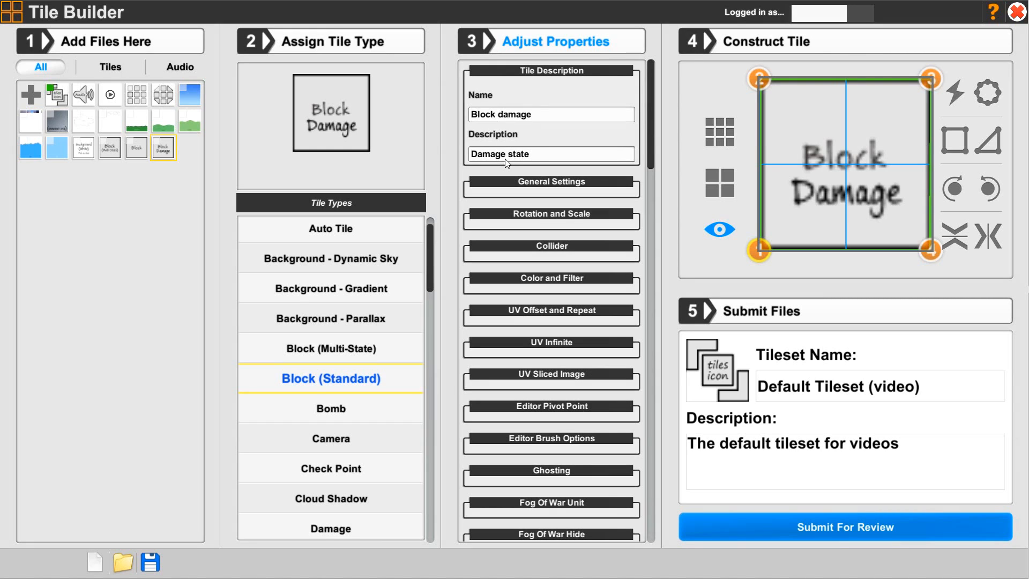
click(515, 76)
Set the Block Damage tile's animation speed to 3 frames per second in its general settings
click(497, 100)
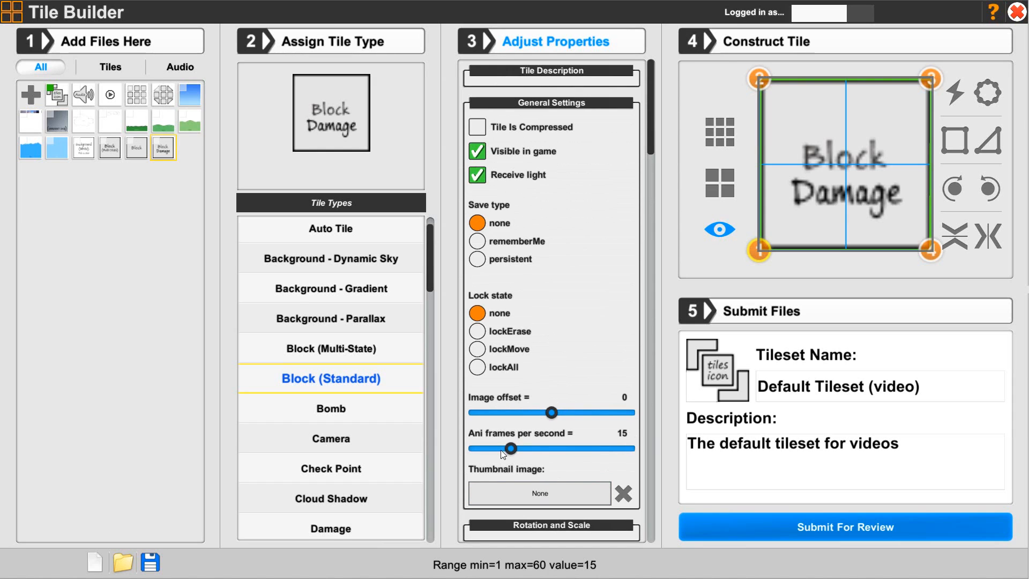
drag(501, 453, 487, 455)
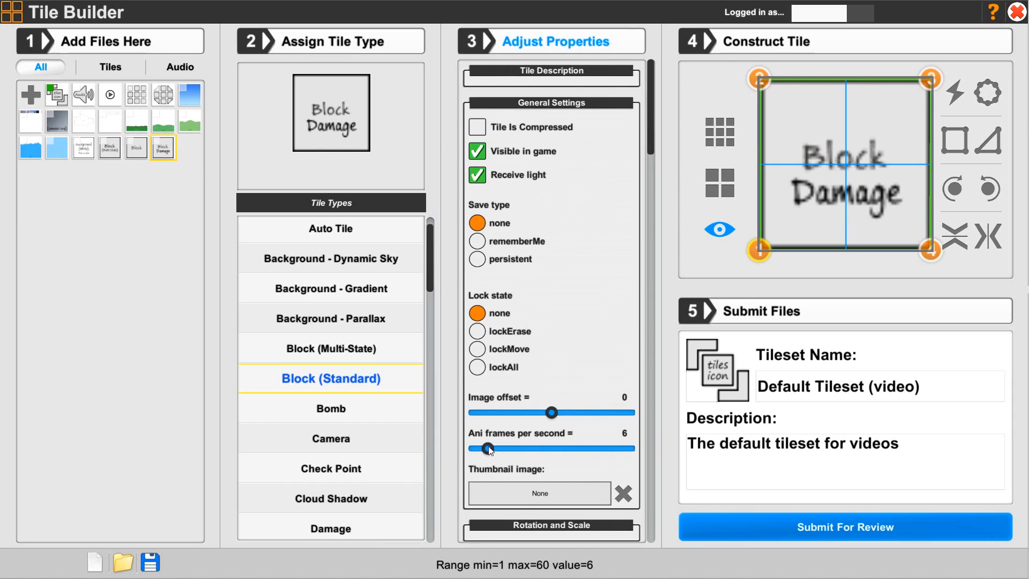
scroll(487, 455, down, 2)
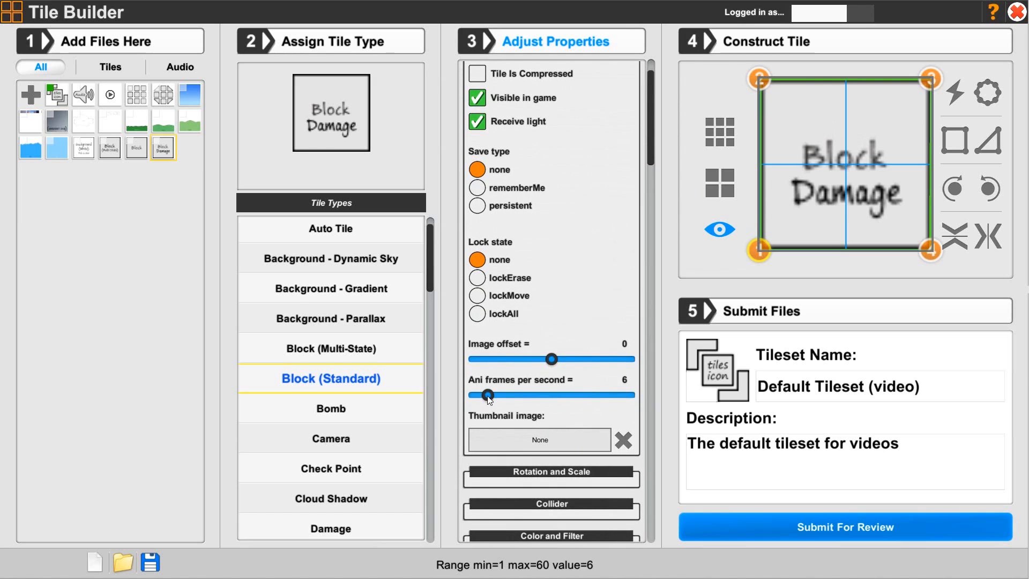
drag(488, 395, 478, 400)
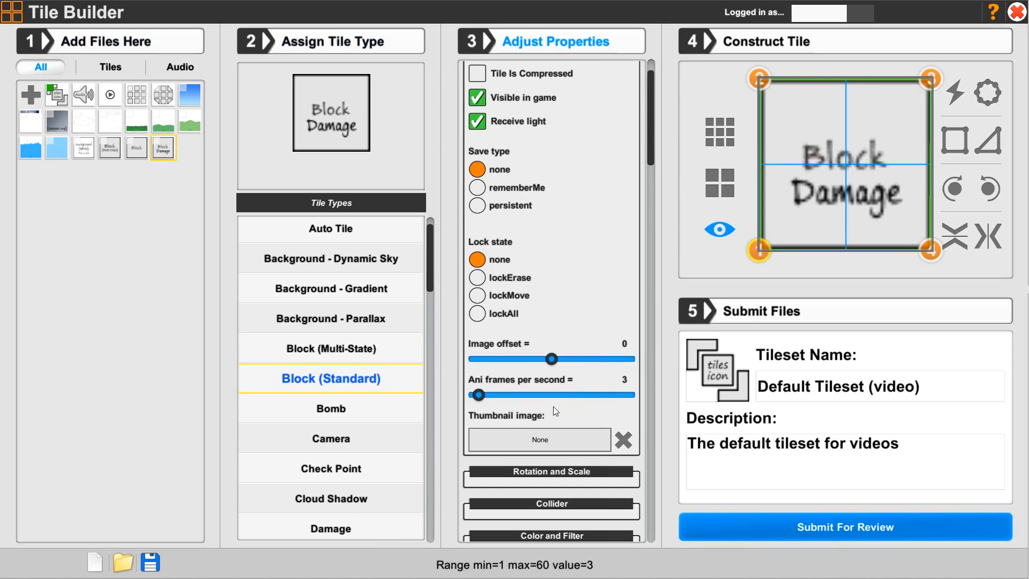
Assign the thumbnail image as the Block Damage tile's thumbnail in the general settings
click(562, 440)
scroll(560, 436, down, 7)
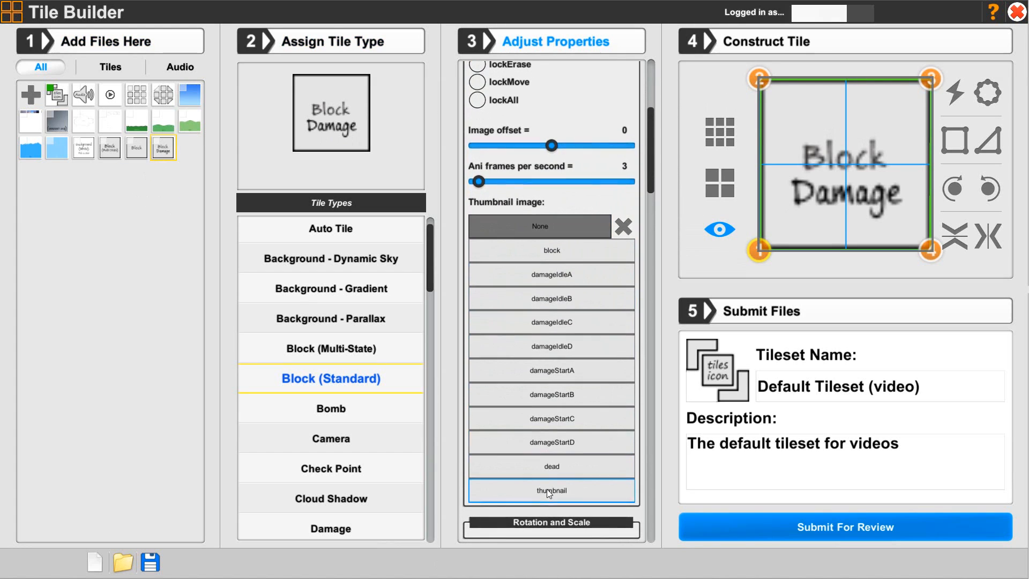
click(546, 488)
scroll(537, 316, up, 5)
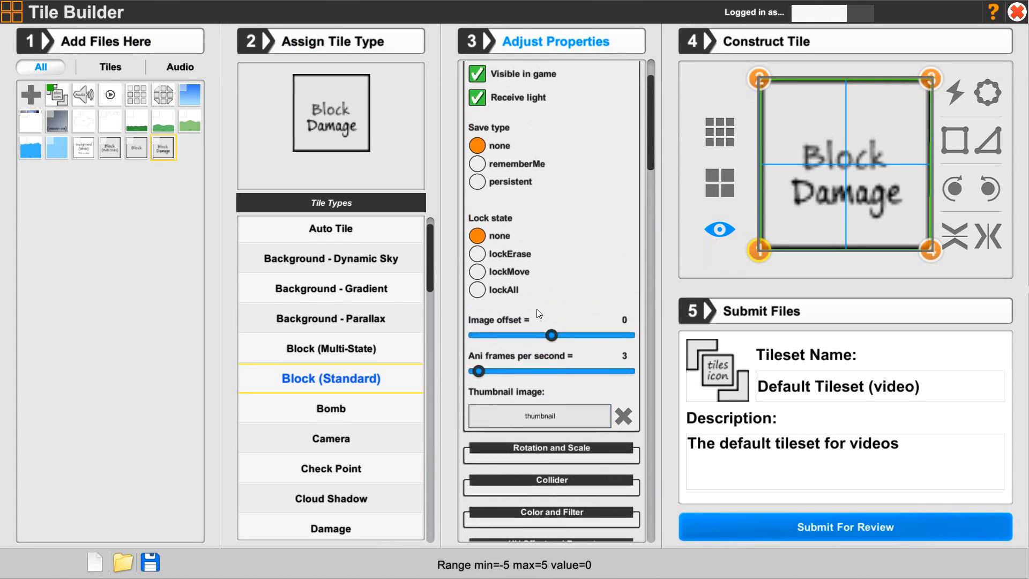
click(543, 104)
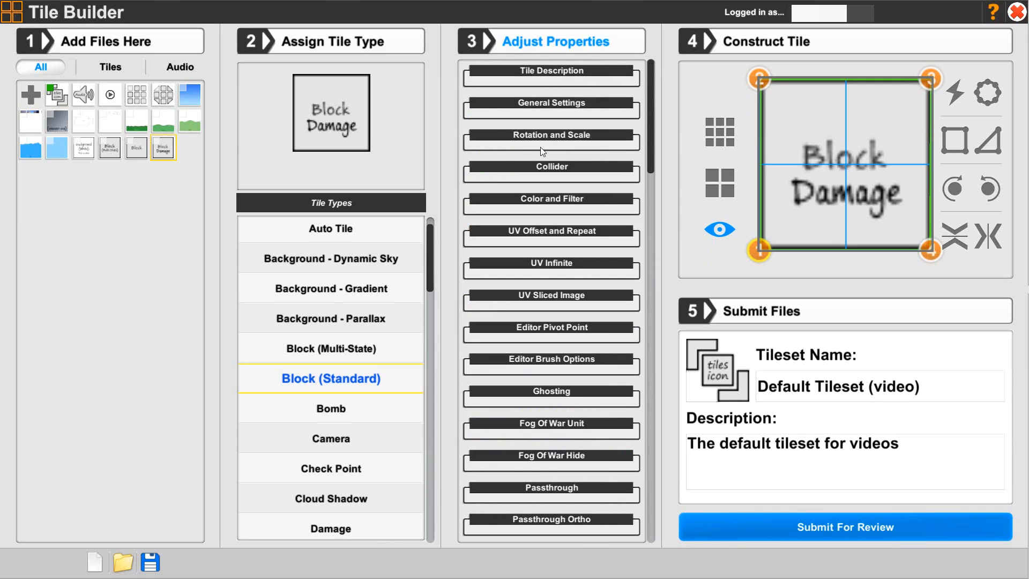
Review the Block Damage tile's Collider, Health, Hitpoint Settings and Hitpoint Trigger properties
click(509, 167)
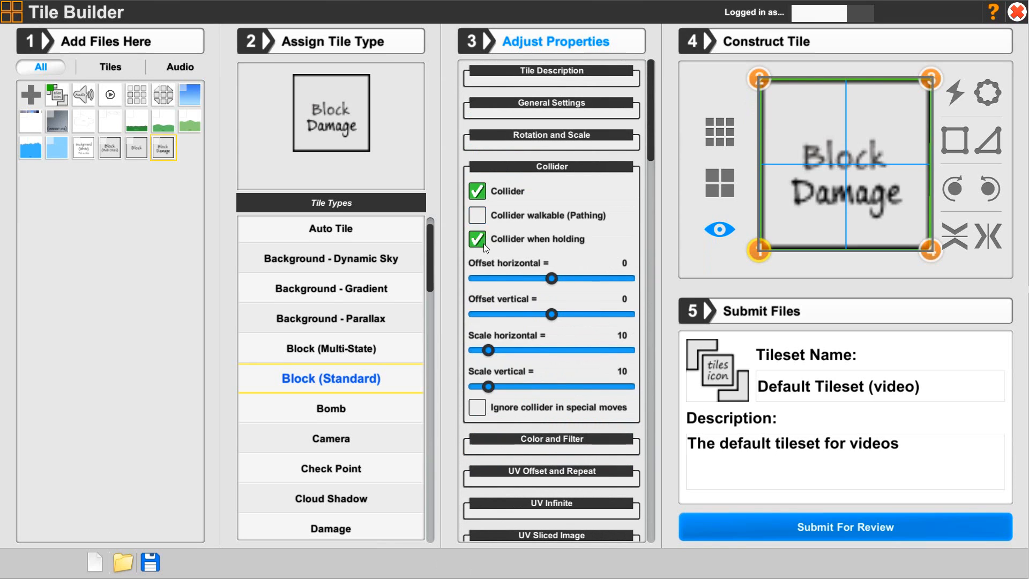
click(541, 170)
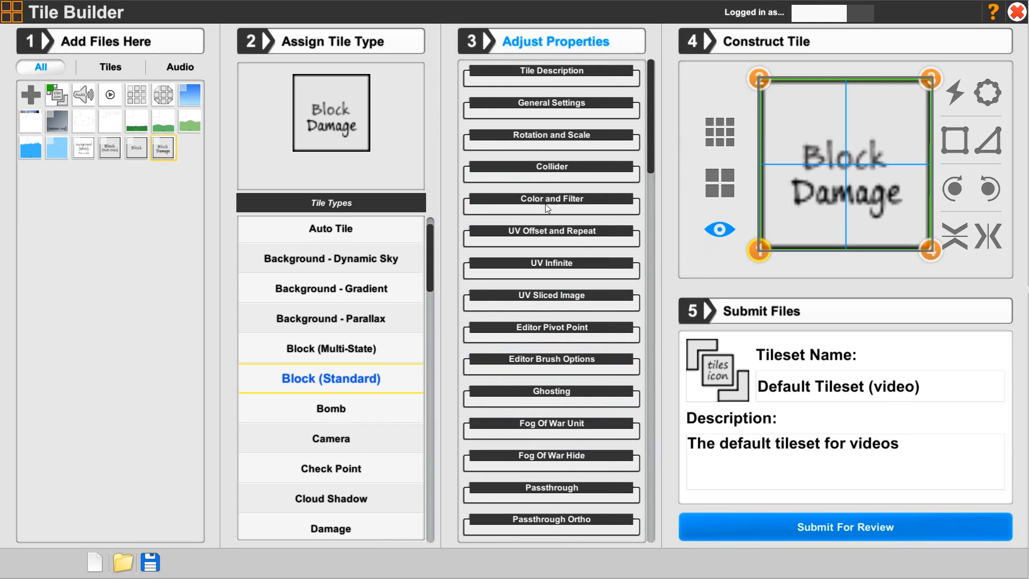
drag(648, 169, 651, 220)
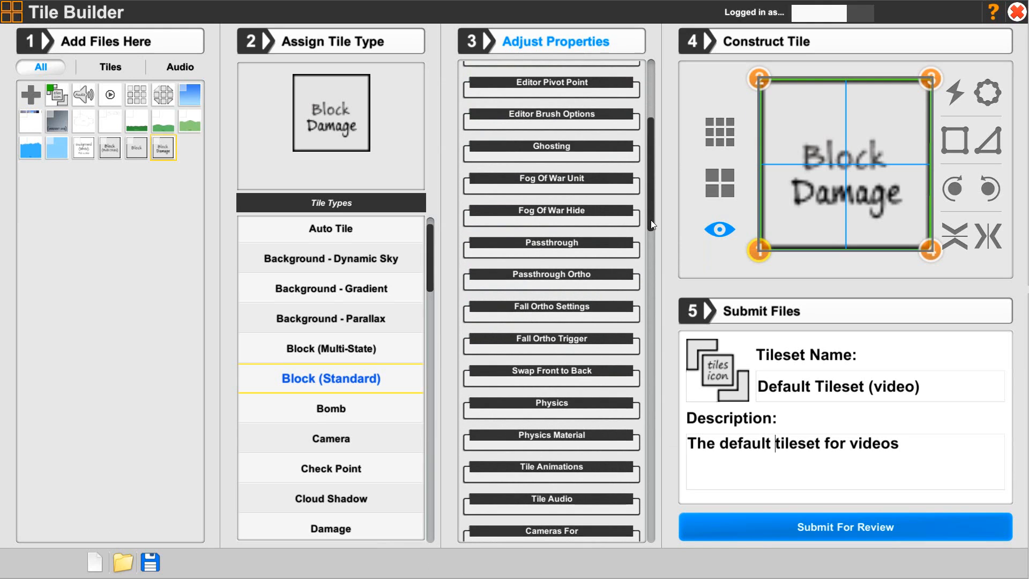
drag(650, 221, 639, 433)
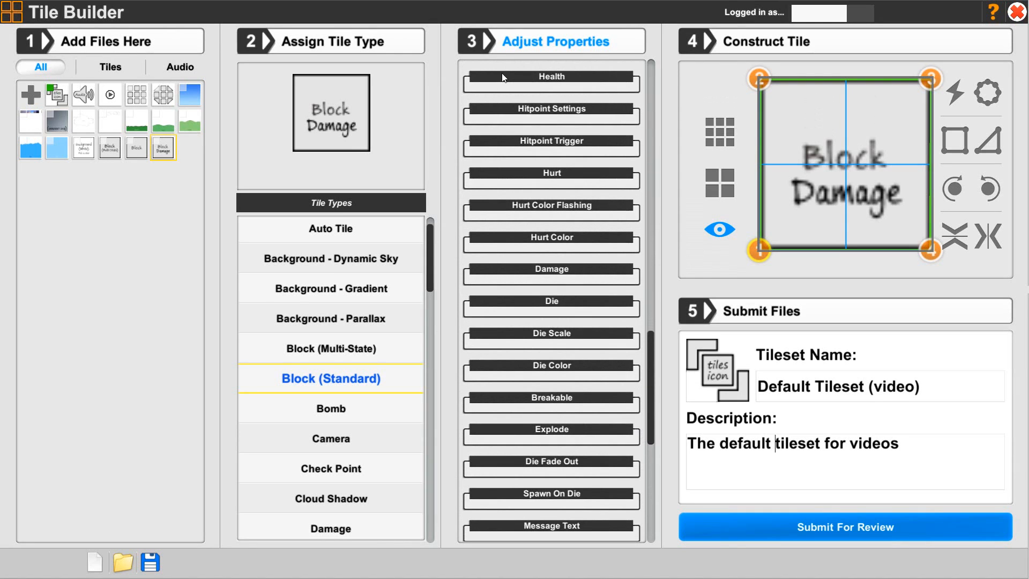
click(474, 81)
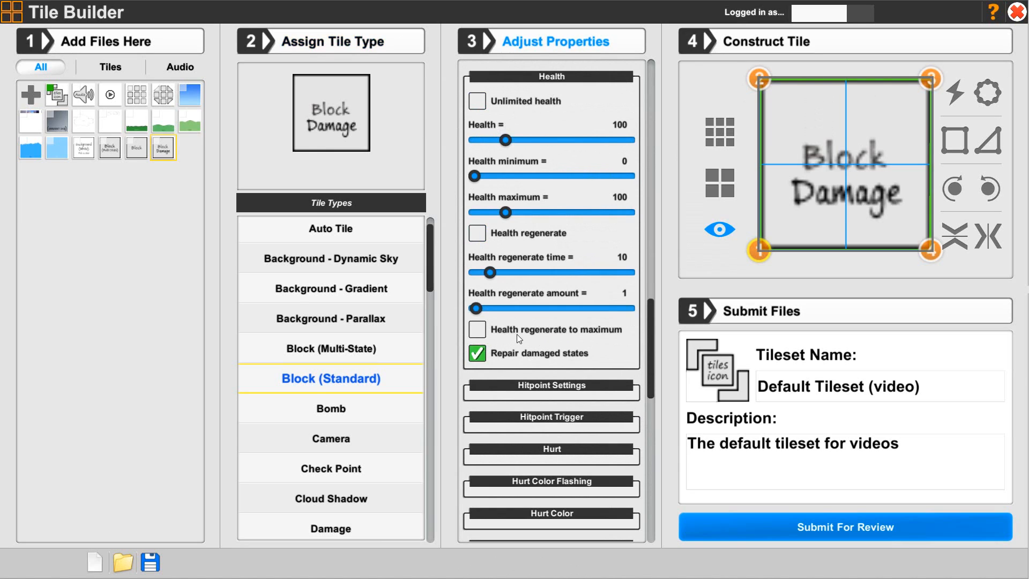
click(555, 80)
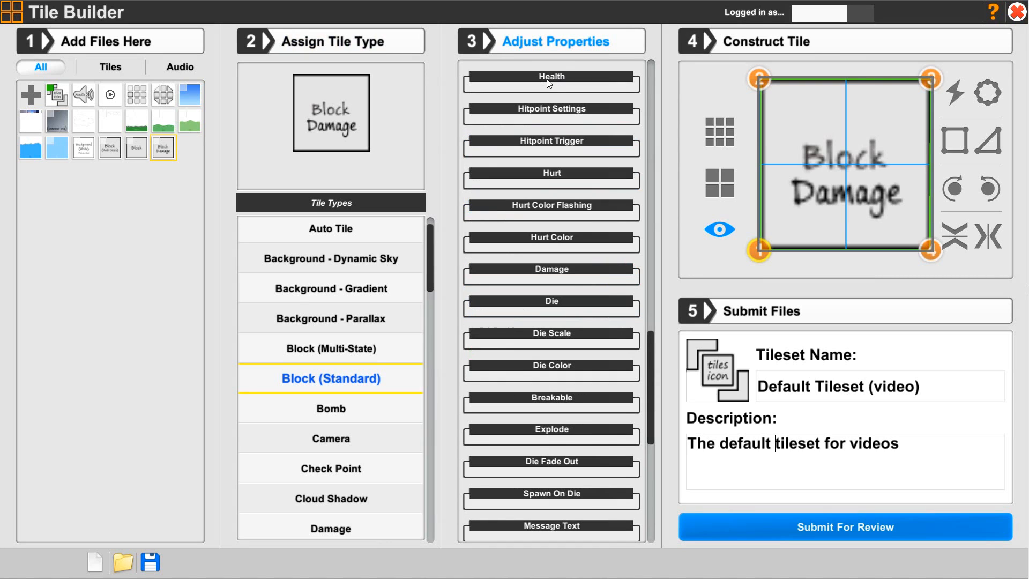
click(525, 109)
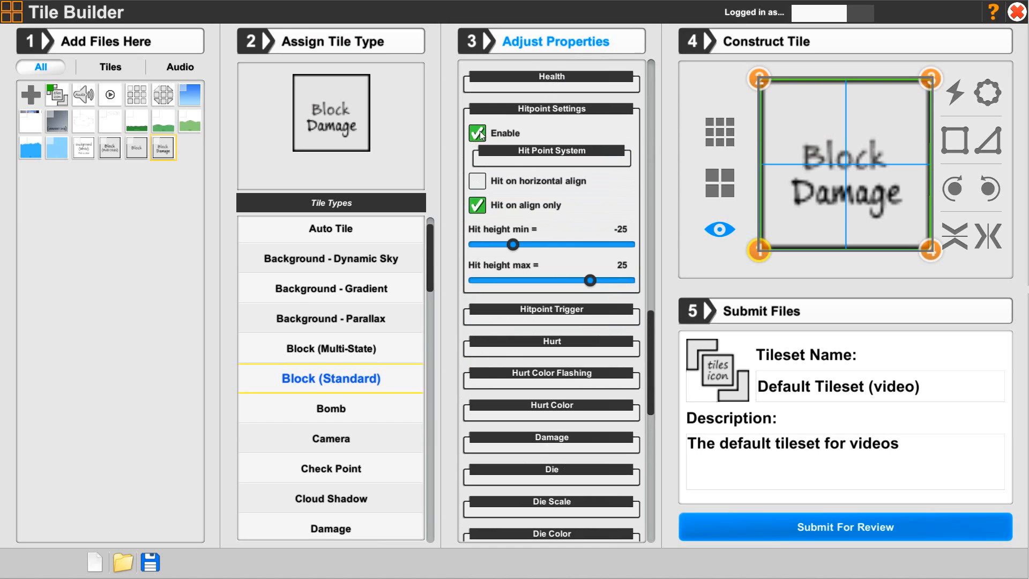
click(541, 110)
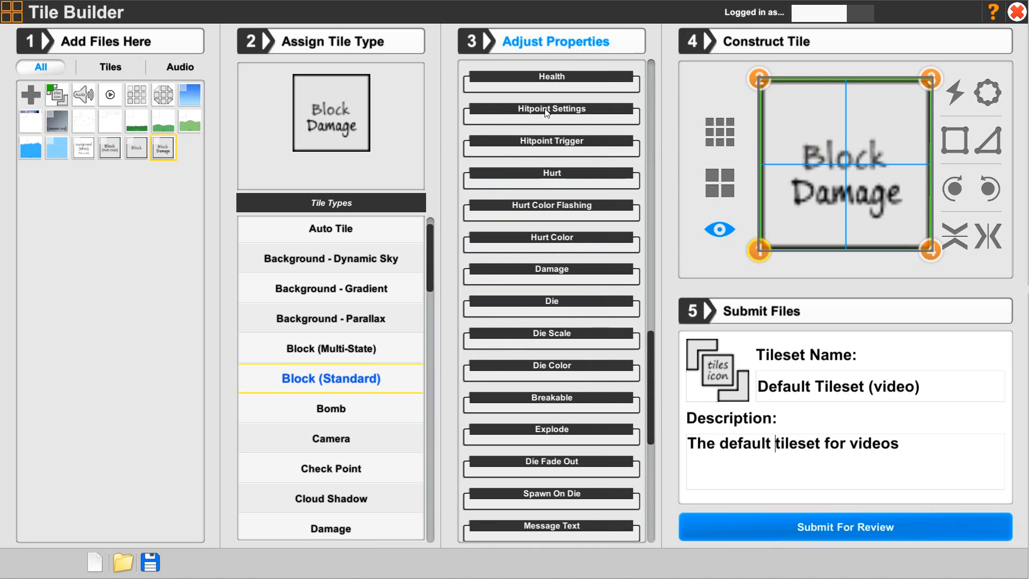
click(518, 142)
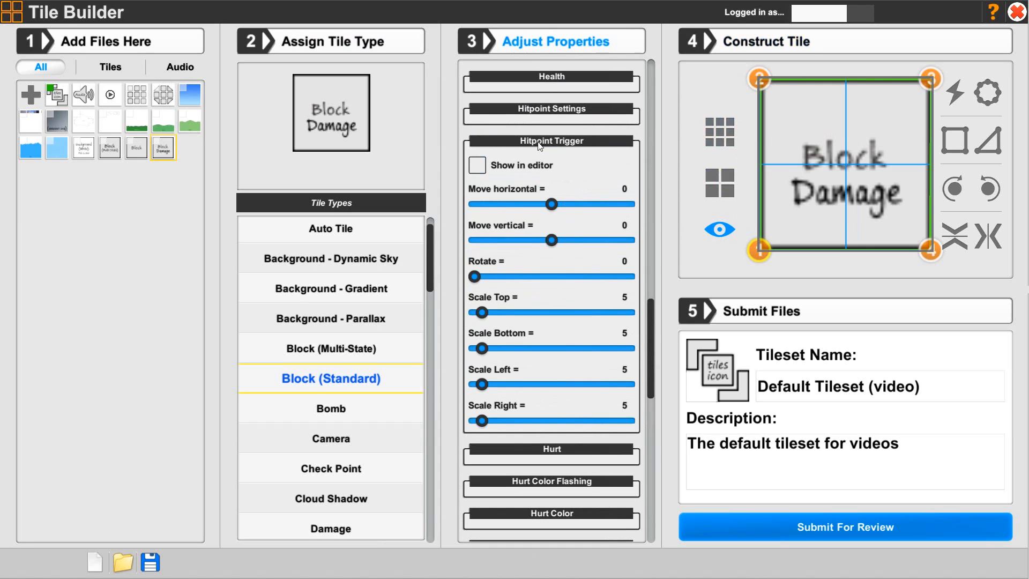
click(518, 142)
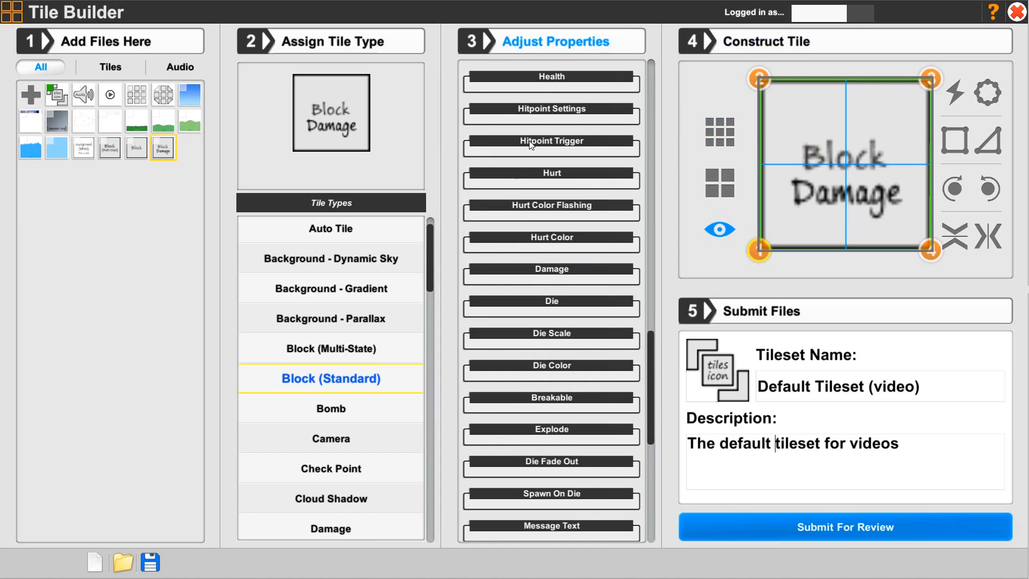
Examine the tile's Hurt settings, including the hurt animations, impact, animation and audio options
click(513, 172)
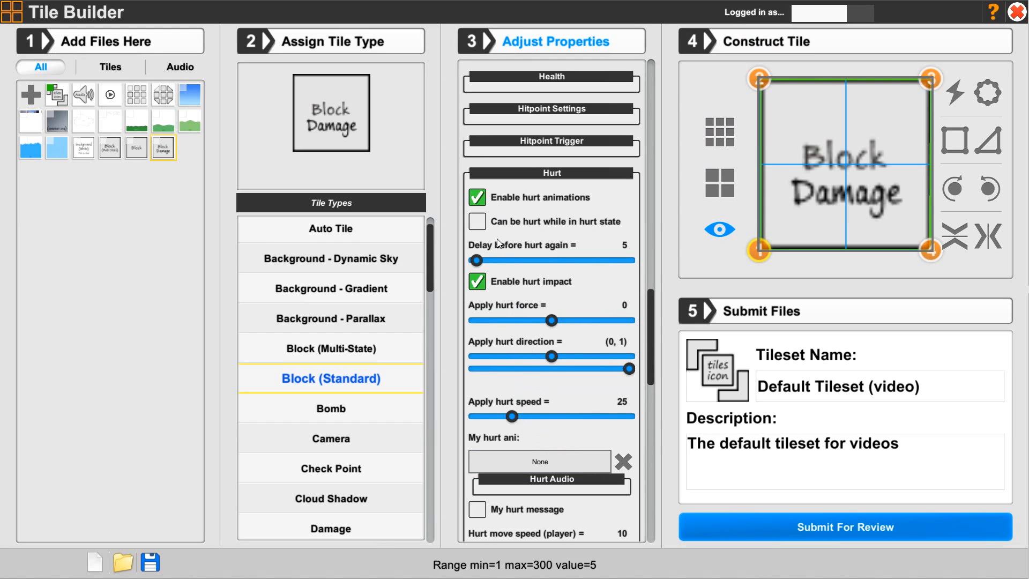
scroll(503, 361, down, 3)
scroll(504, 409, down, 1)
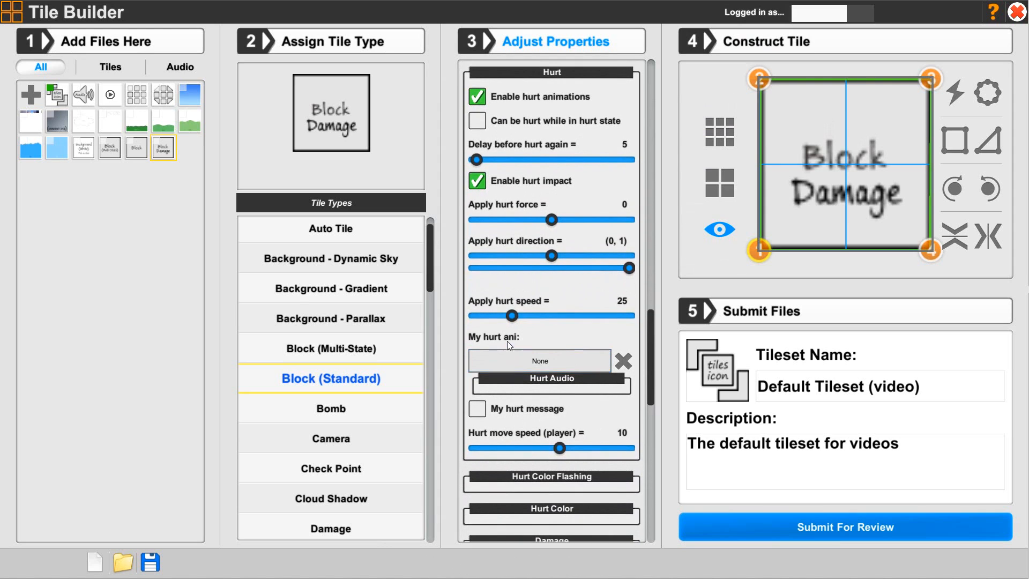
scroll(507, 341, up, 4)
click(514, 172)
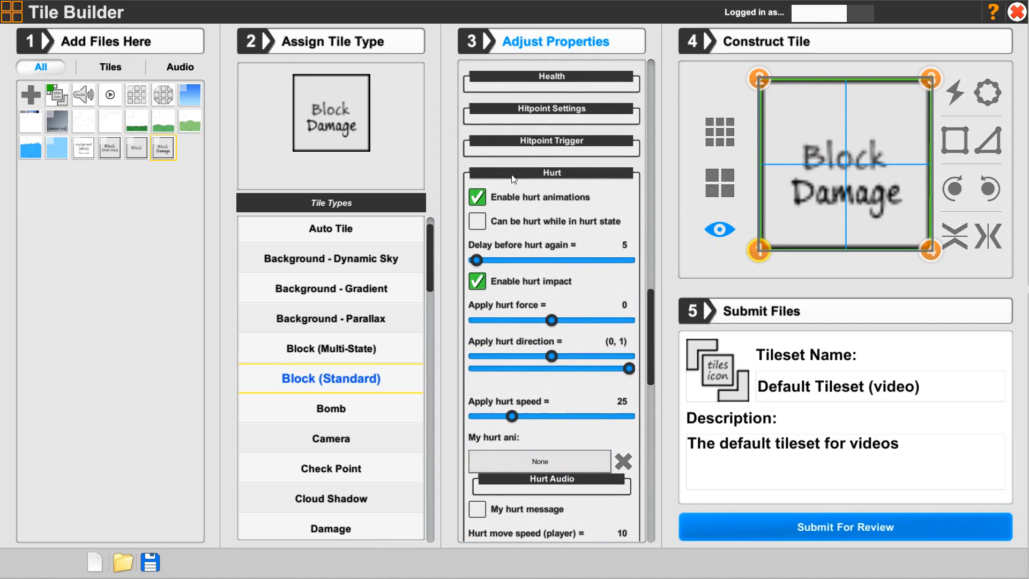
In Hurt Color Flashing, set the fade time to color to 1 and back to original to 0, and adjust the flash count
click(516, 205)
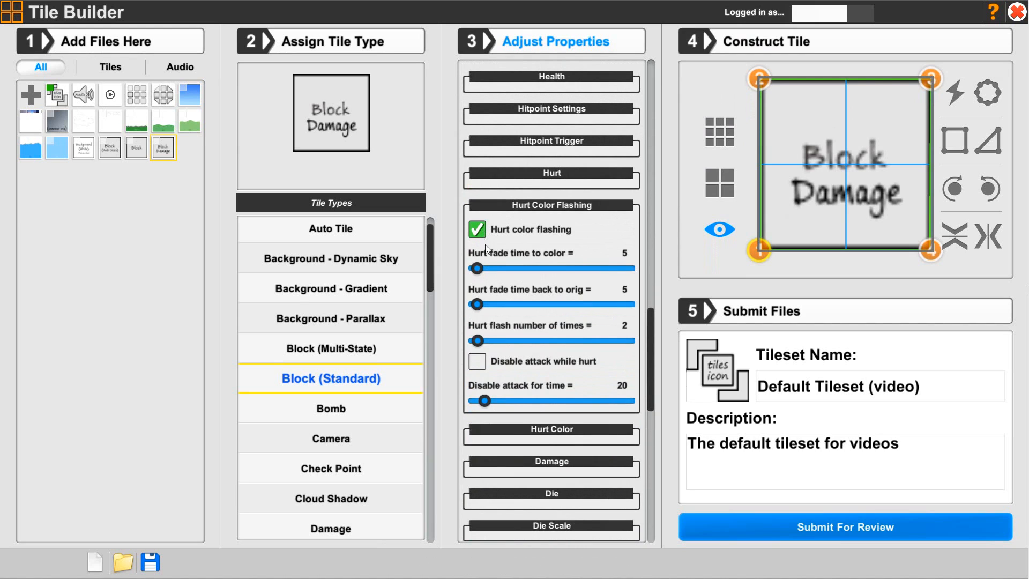
drag(483, 269, 482, 305)
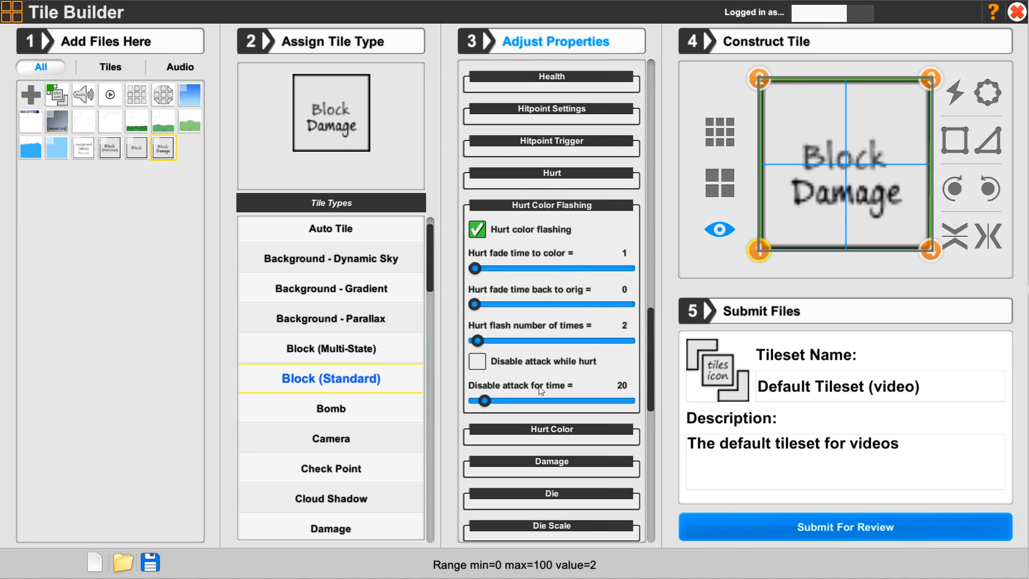
drag(478, 341, 476, 342)
click(533, 208)
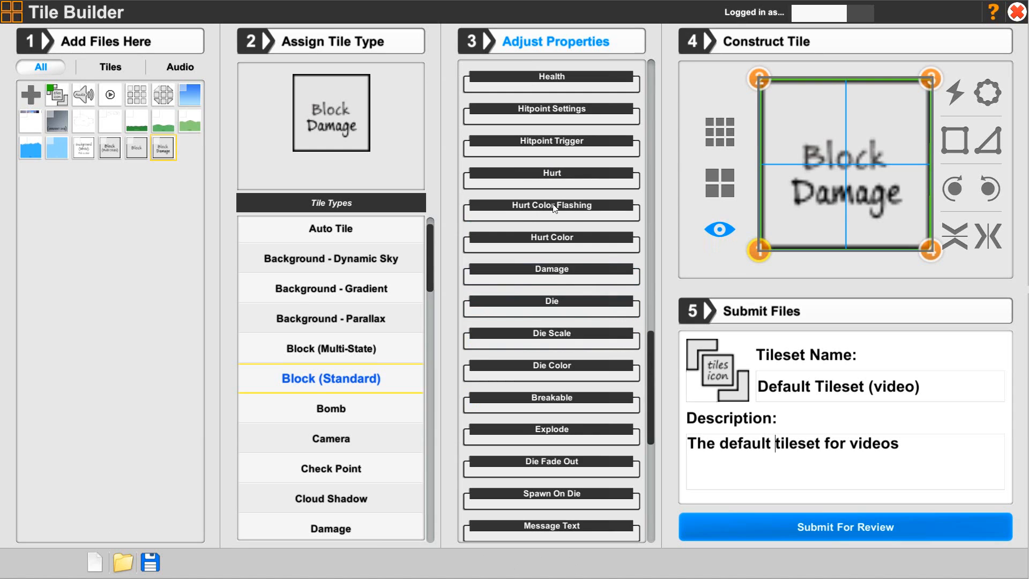
Review the Hurt Color settings and enable Damage 1 with damageStartA as its start animation and damageIdleA as its idle animation
click(525, 243)
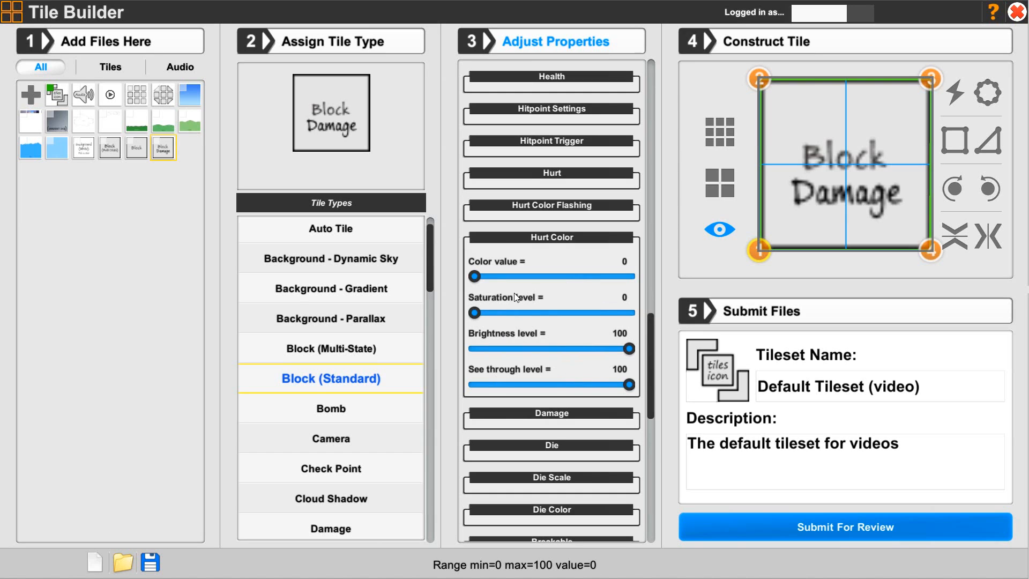
click(500, 241)
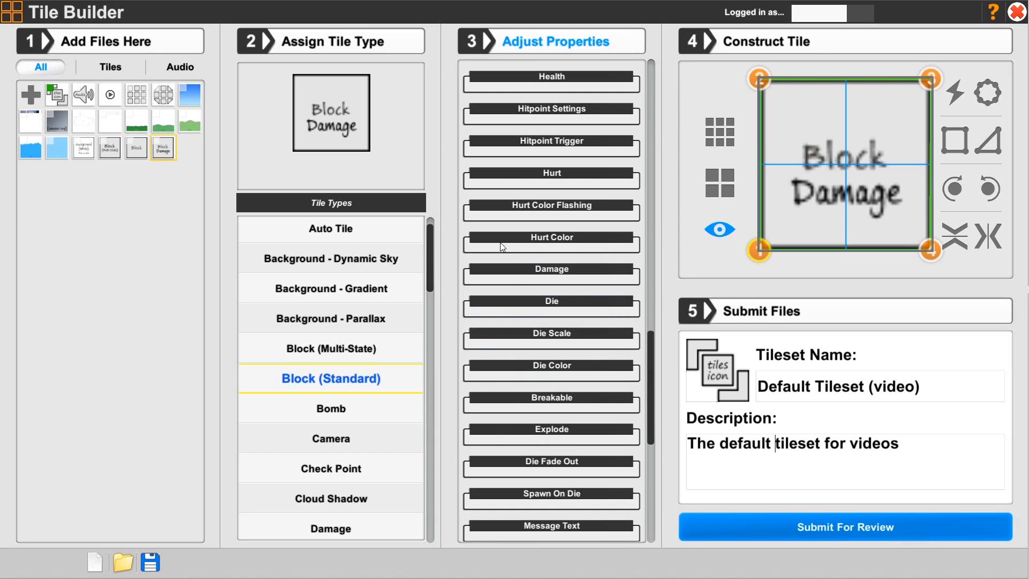
click(501, 268)
drag(651, 296, 646, 326)
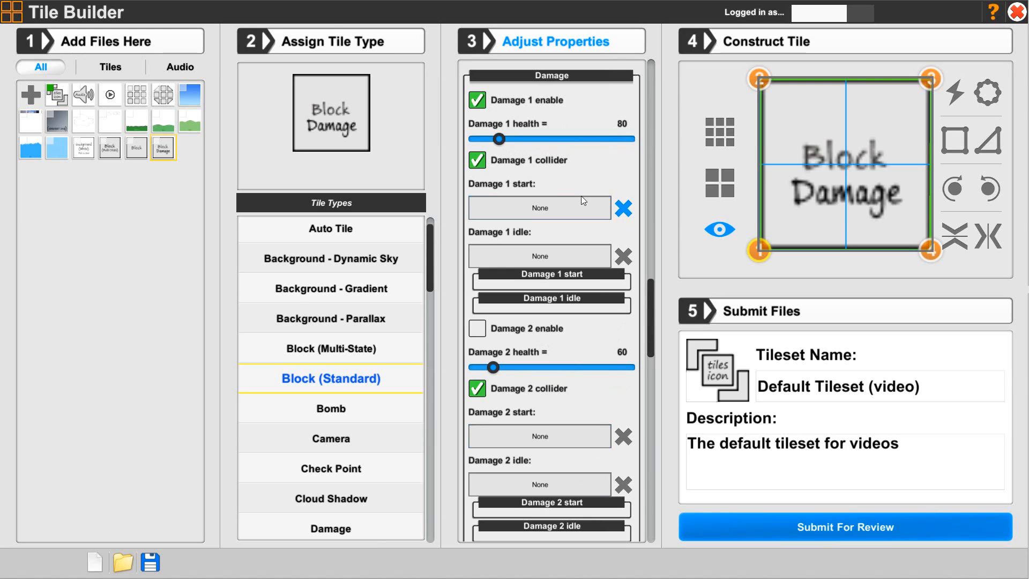
click(542, 207)
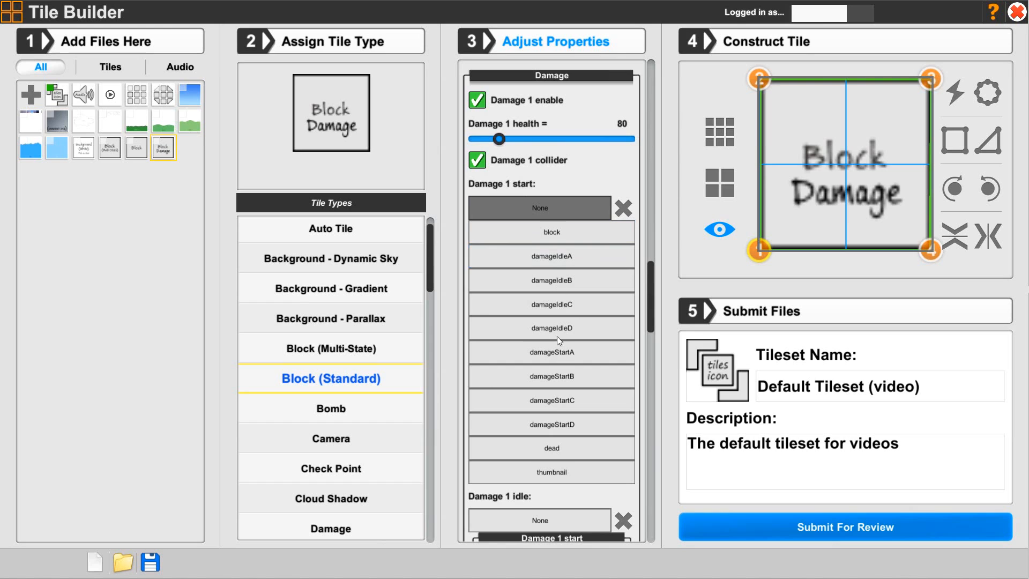
click(539, 354)
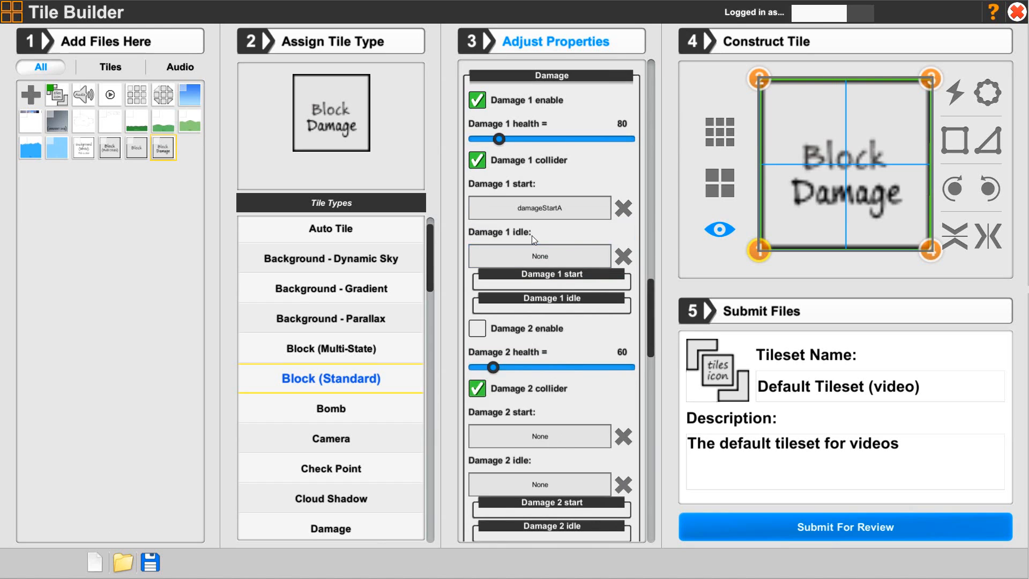
click(535, 257)
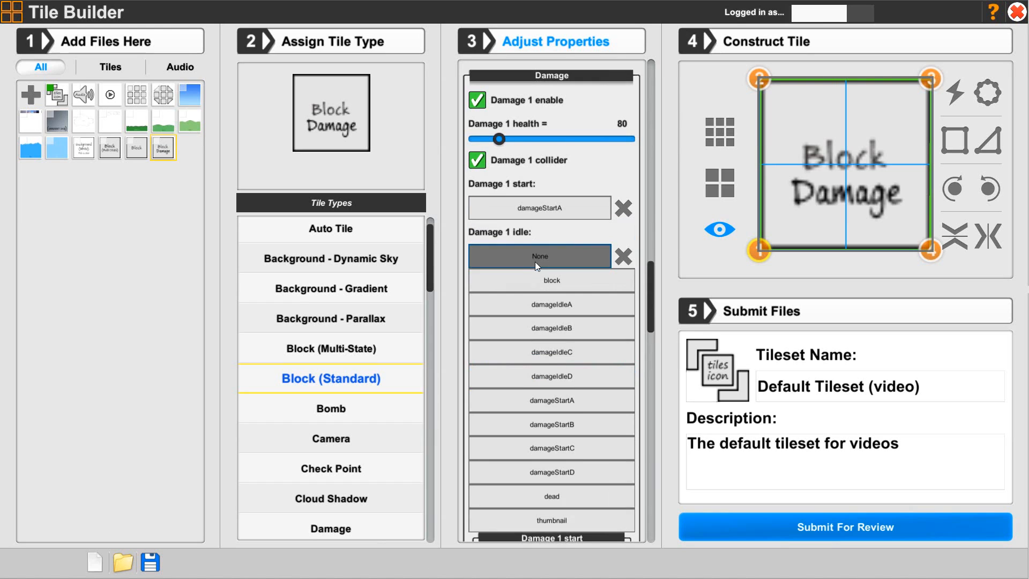
click(566, 305)
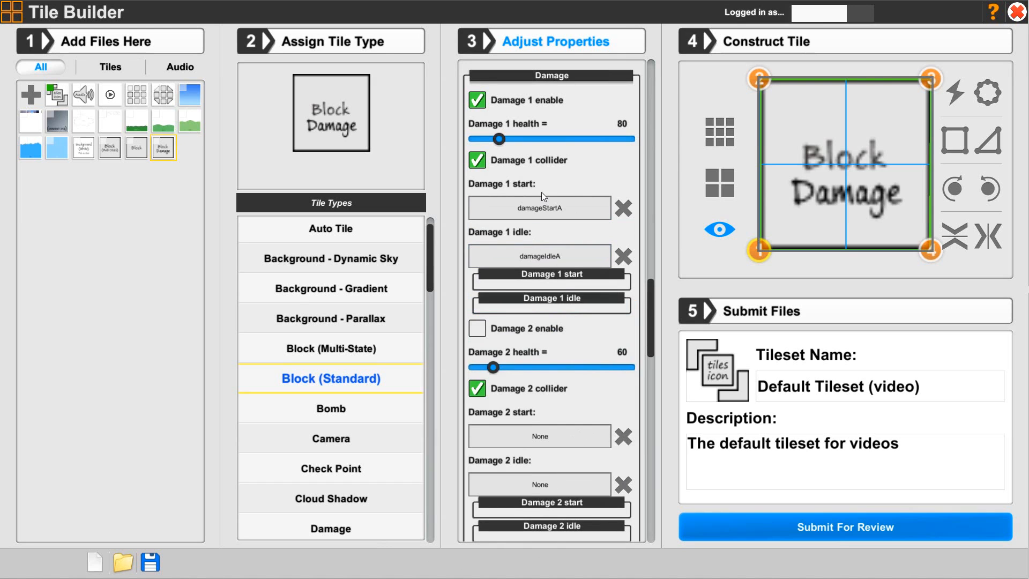
Enable Damage 2 and assign damageStartB as its start animation and damageIdleB as its idle animation
scroll(536, 248, down, 3)
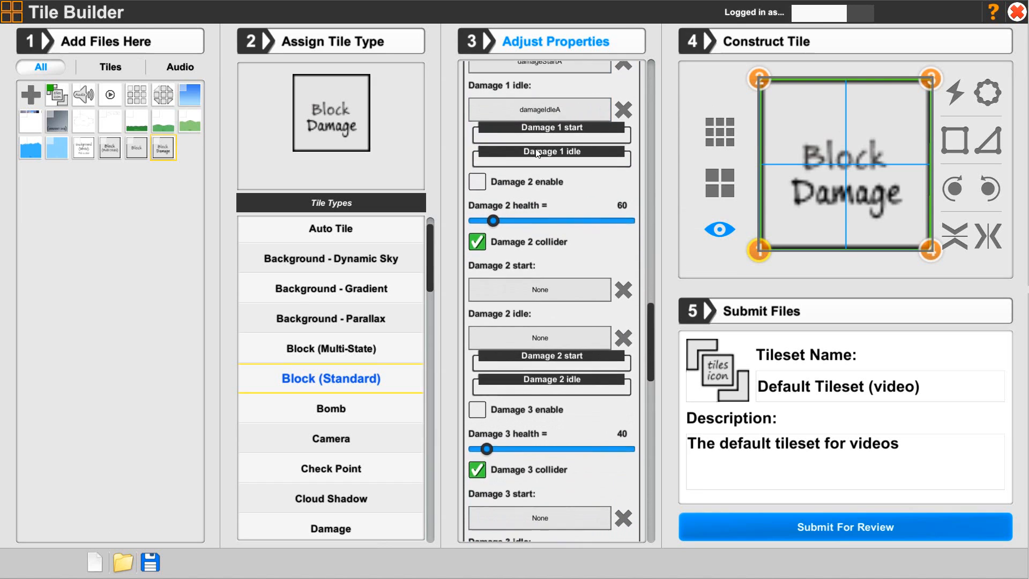
click(477, 171)
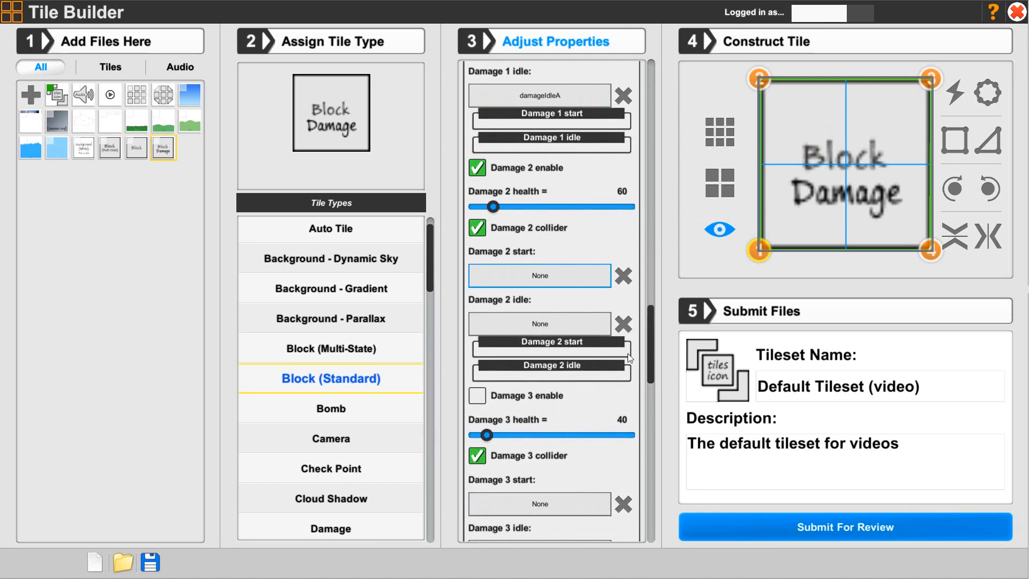
scroll(651, 380, down, 2)
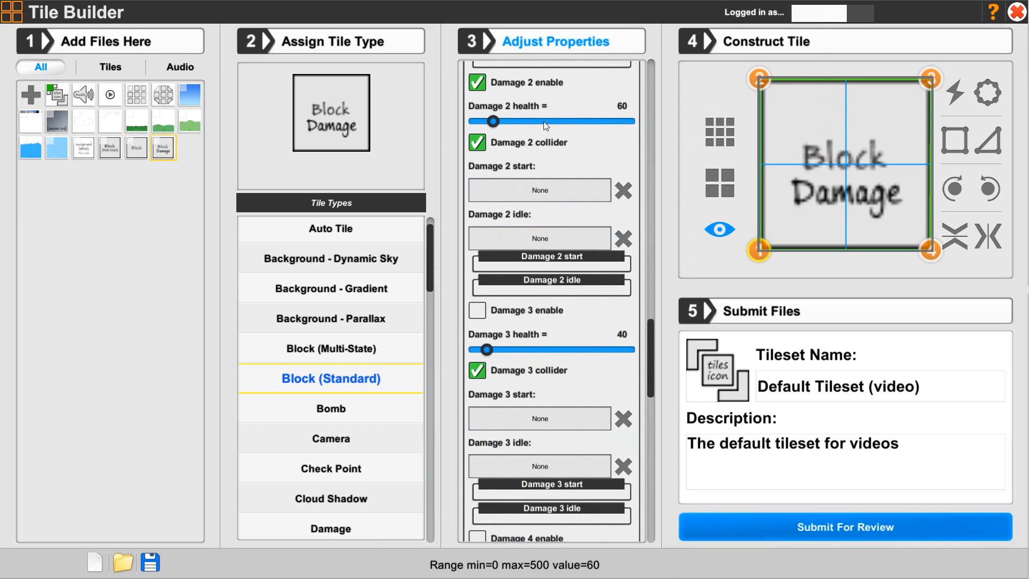
click(531, 186)
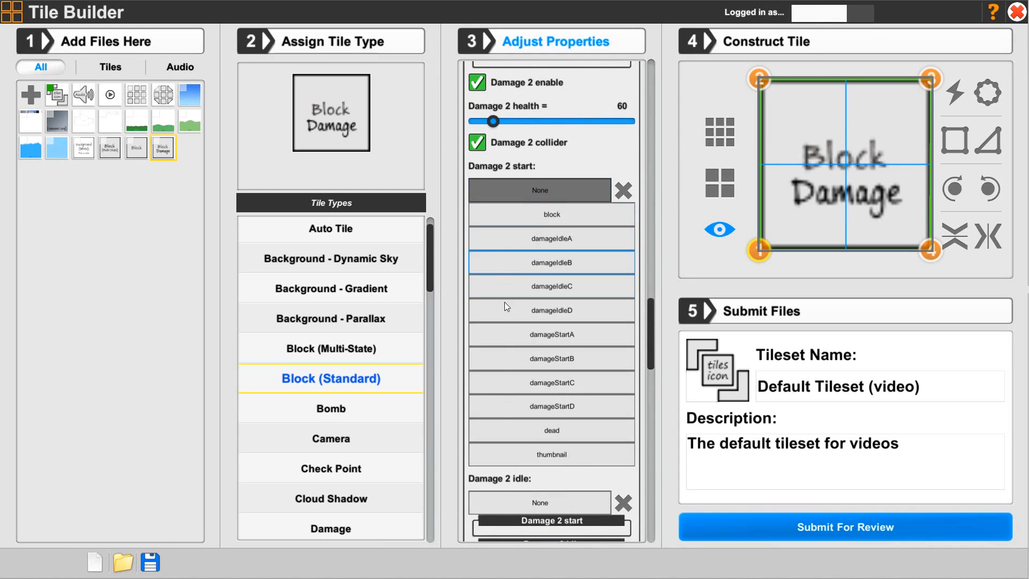
click(575, 357)
click(539, 236)
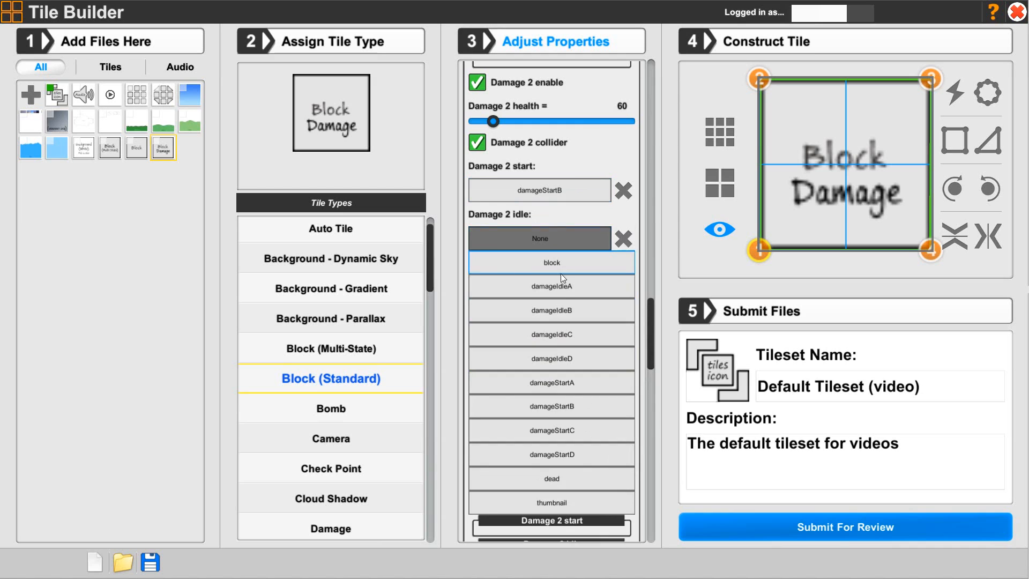
click(554, 311)
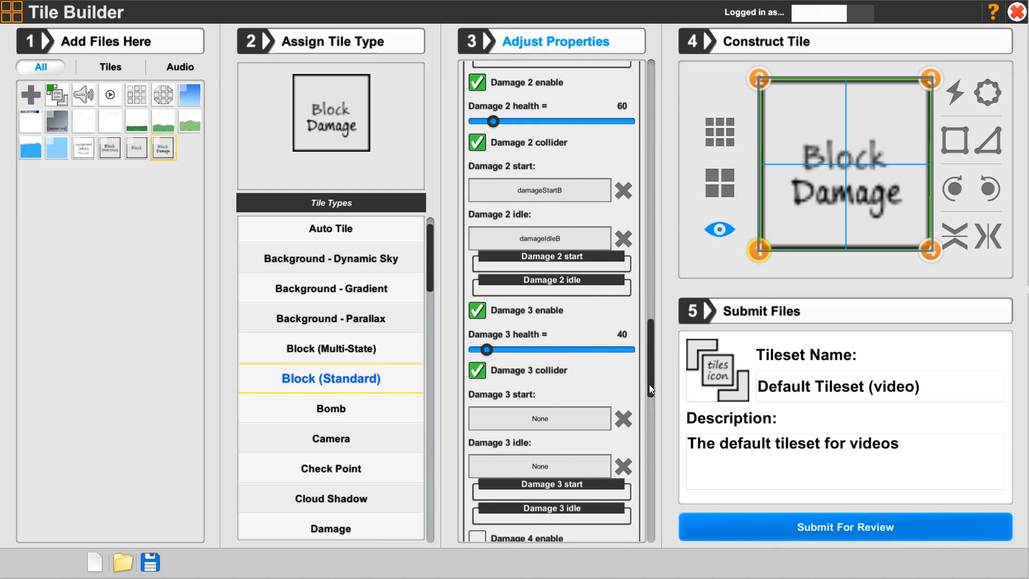
Enable Damage 3 and assign damageStartC as its start animation and damageIdleC as its idle animation
drag(650, 388, 648, 420)
click(540, 198)
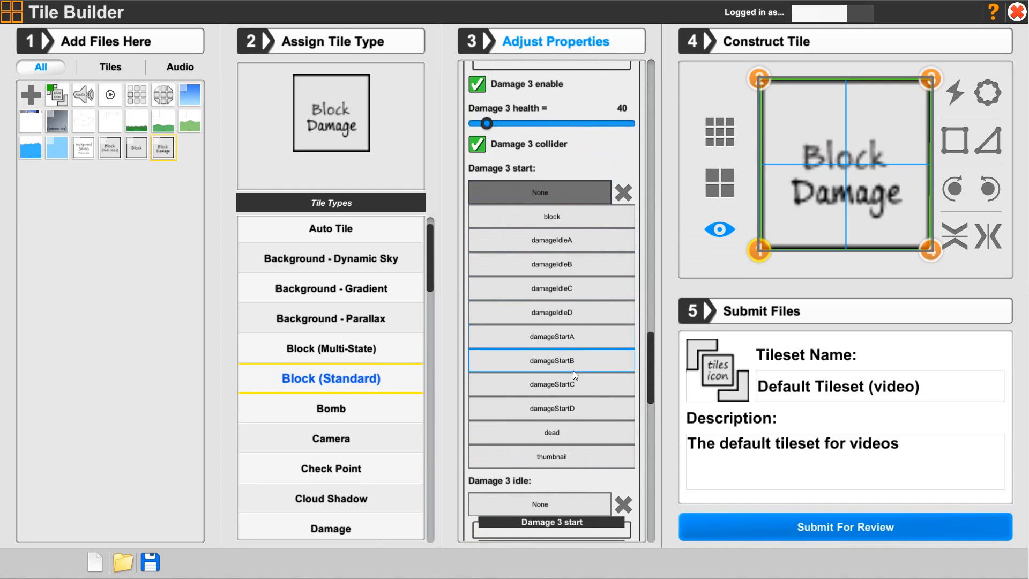
click(580, 389)
click(550, 236)
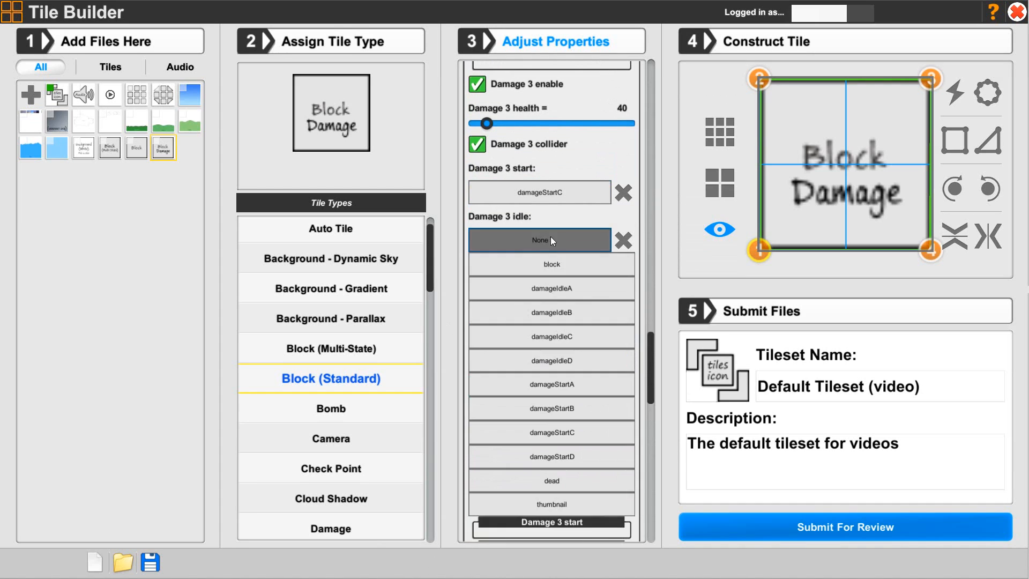
click(554, 339)
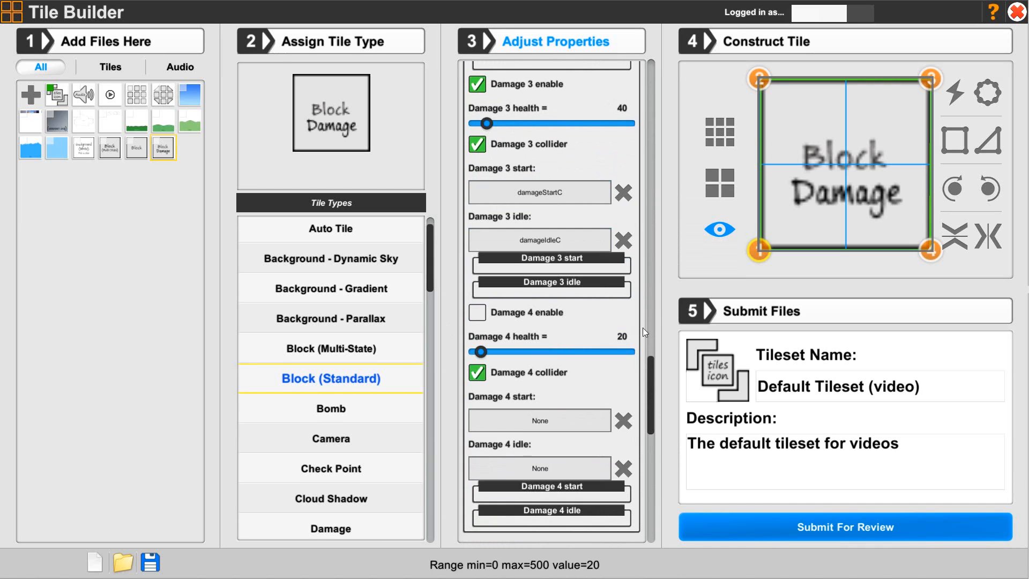
Enable Damage 4 and assign damageStartD as its start animation and damageIdleD as its idle animation
click(479, 315)
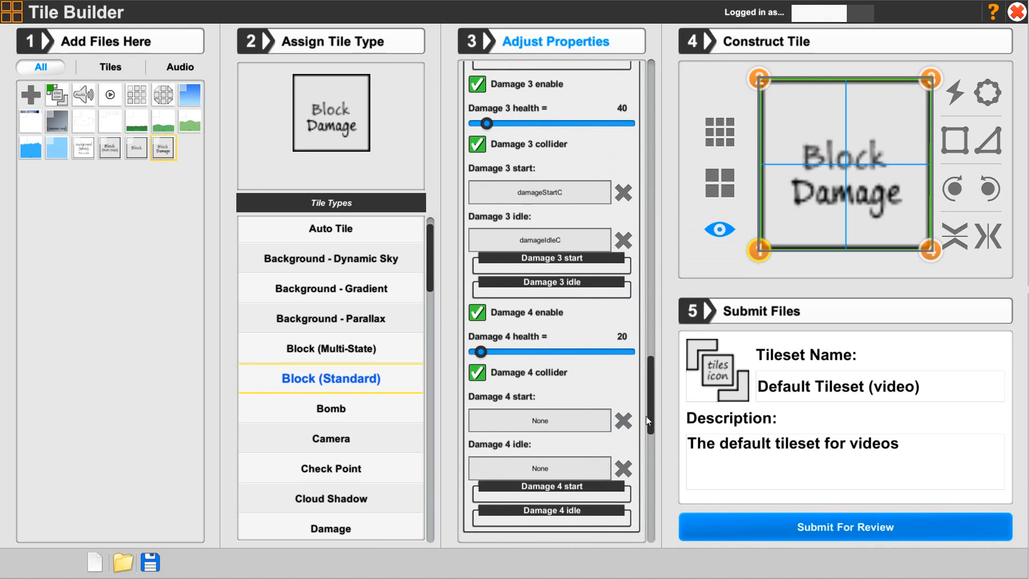
drag(646, 417, 644, 458)
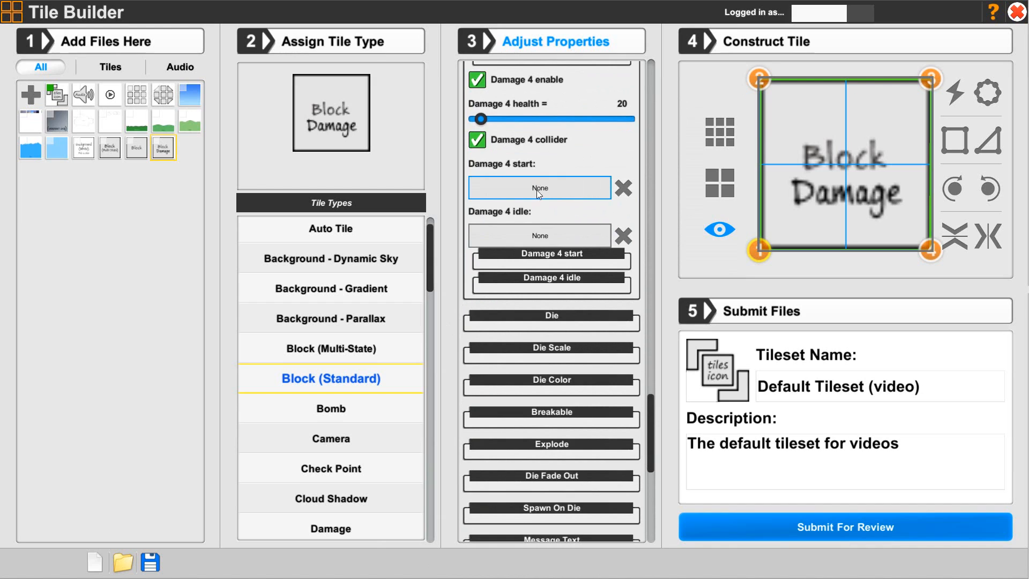
click(539, 190)
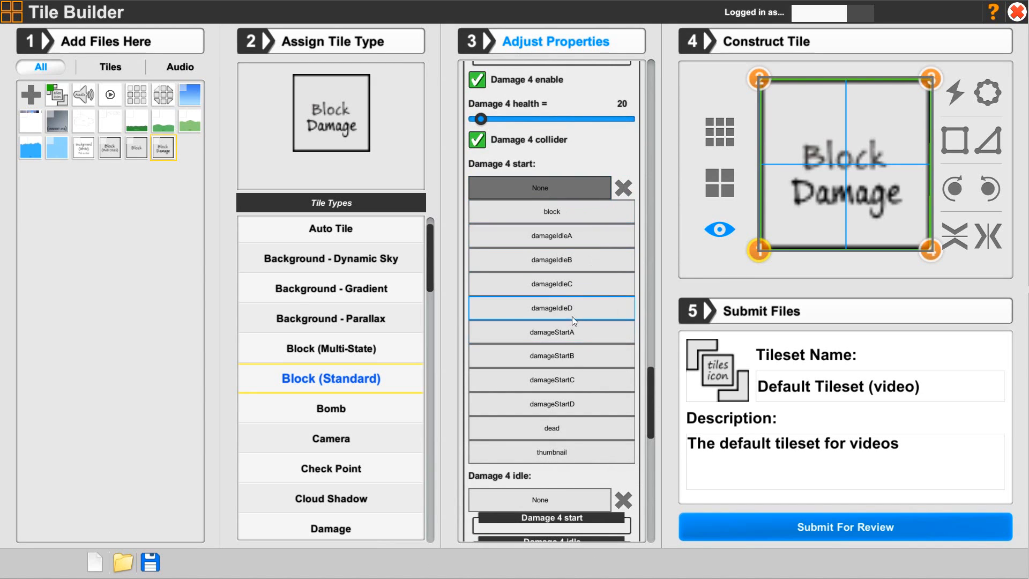
click(572, 406)
click(534, 235)
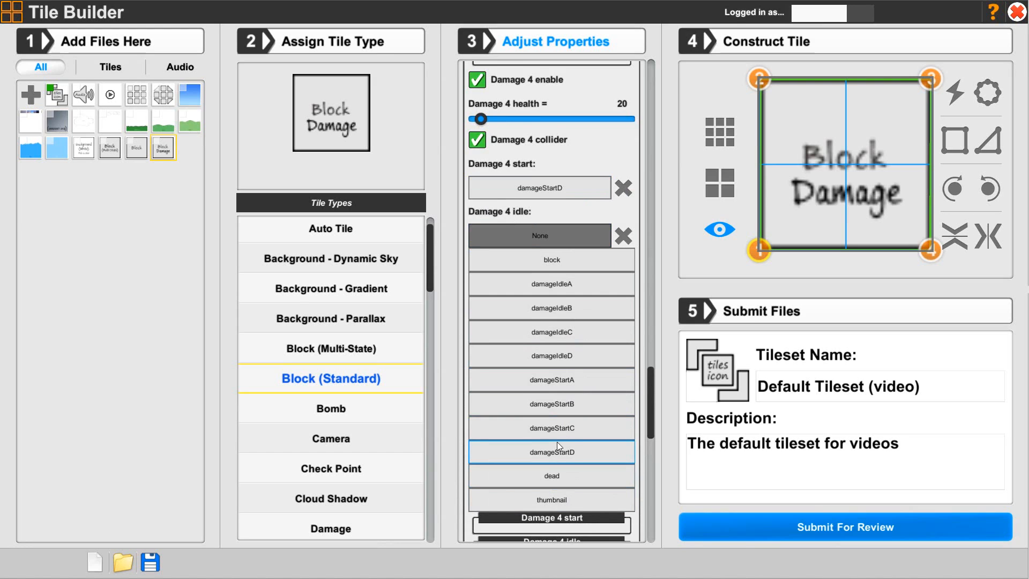
click(568, 357)
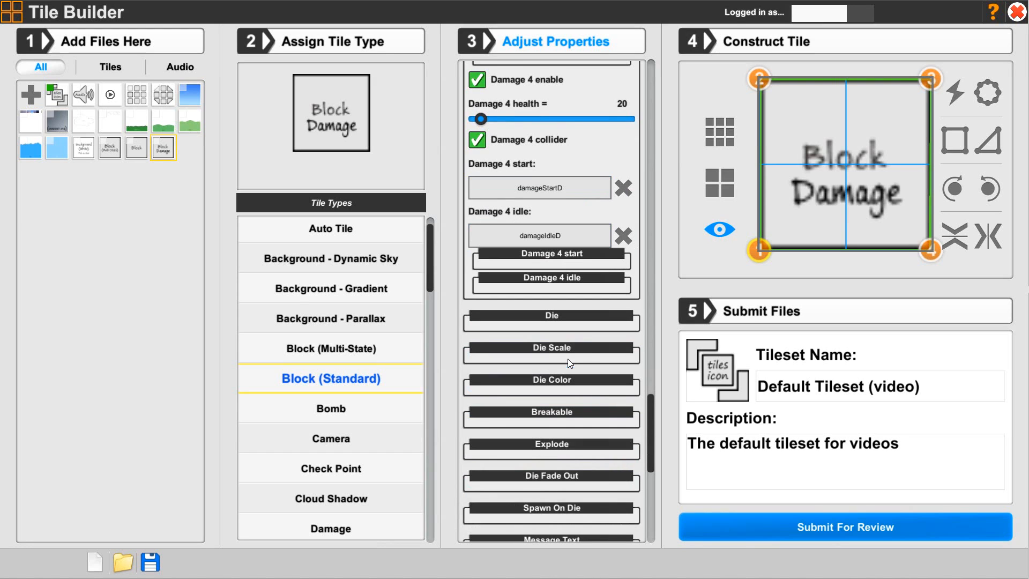
In the Die properties, assign the dead animation to both Die ani (Once) and Dead ani (Loop)
scroll(652, 463, down, 5)
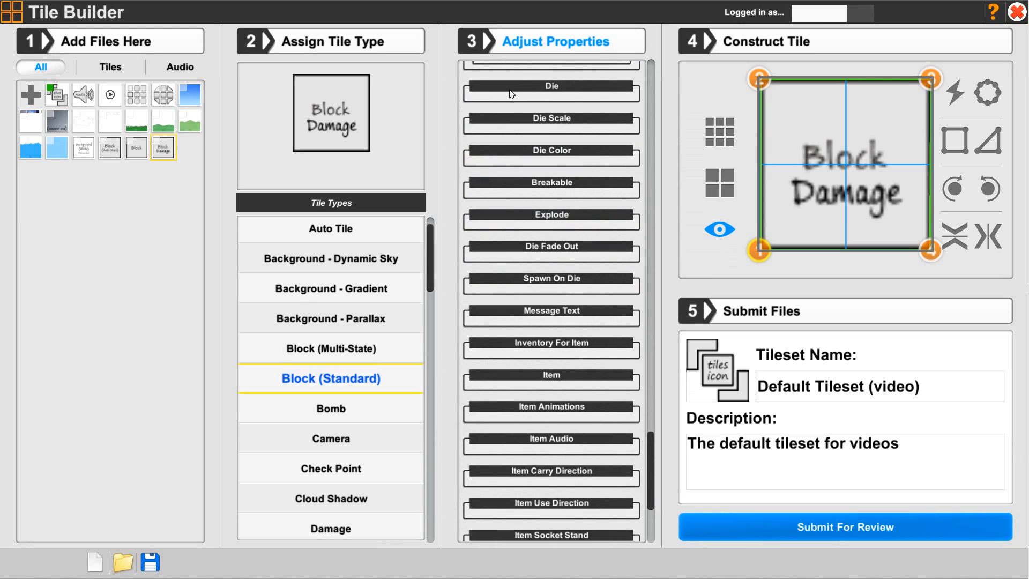
click(511, 91)
click(546, 134)
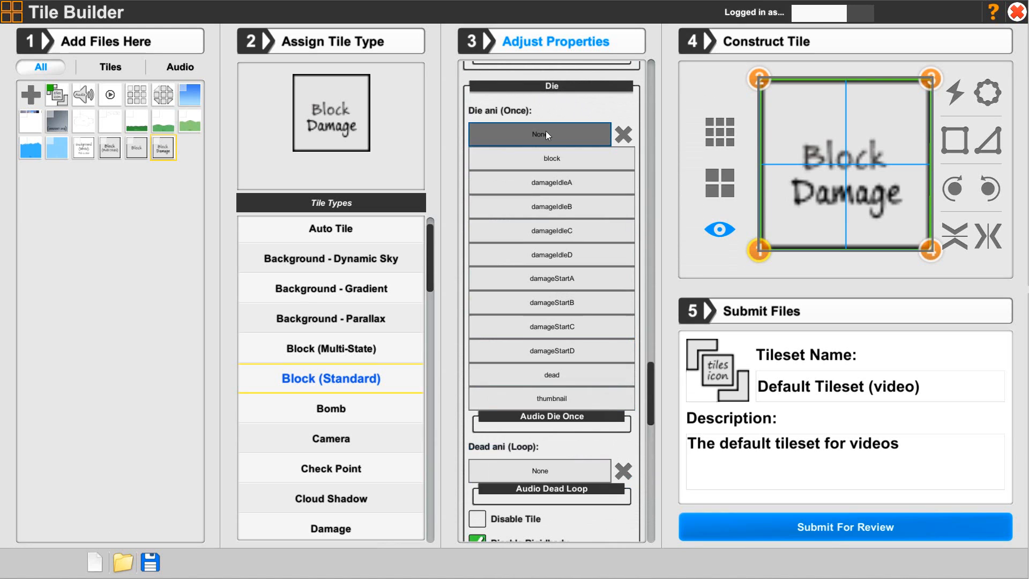
click(551, 376)
click(532, 203)
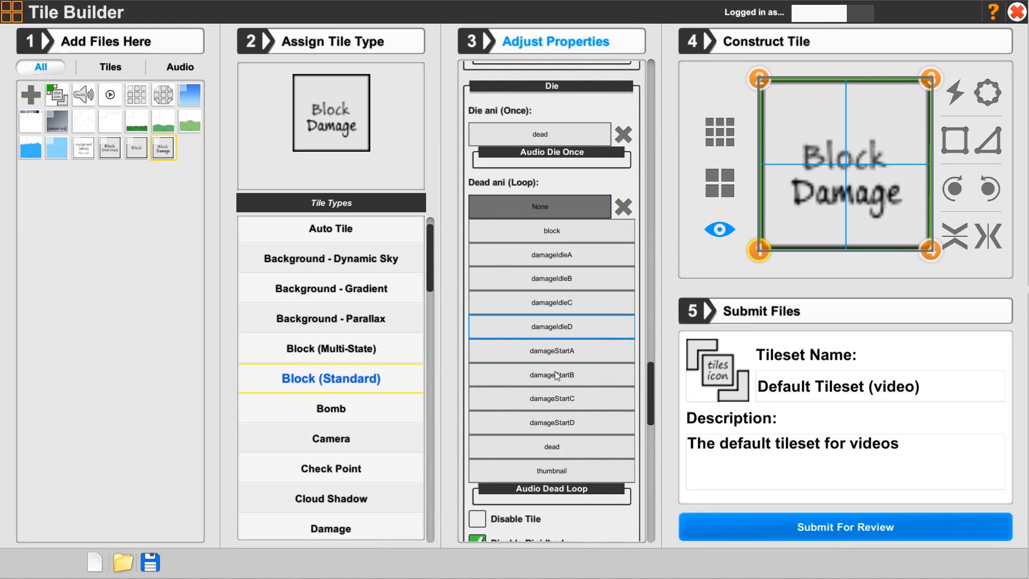
click(556, 445)
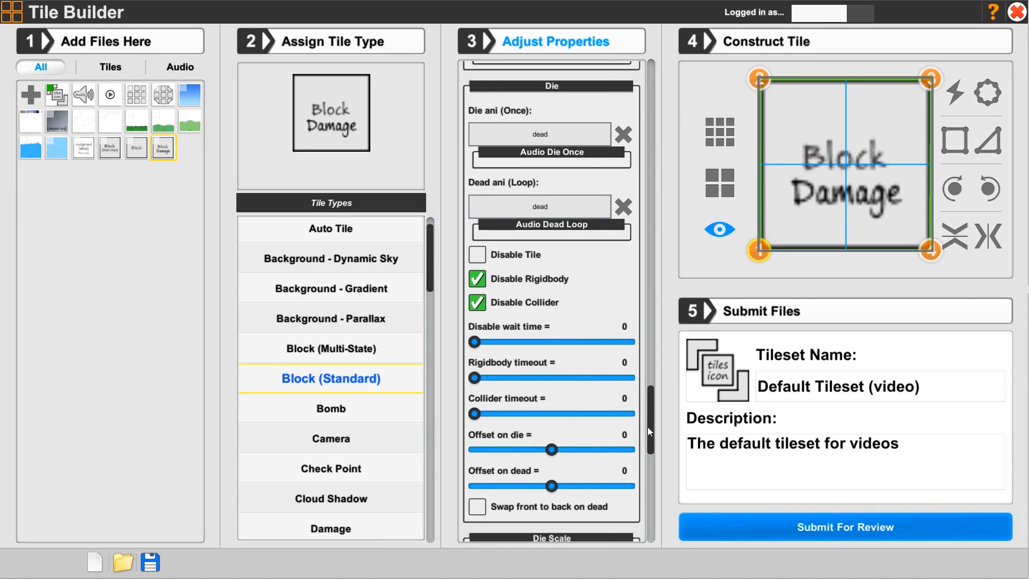
Recheck the Damage settings and turn off Explode from break and Explode after dead in the Explode properties
drag(647, 427, 663, 368)
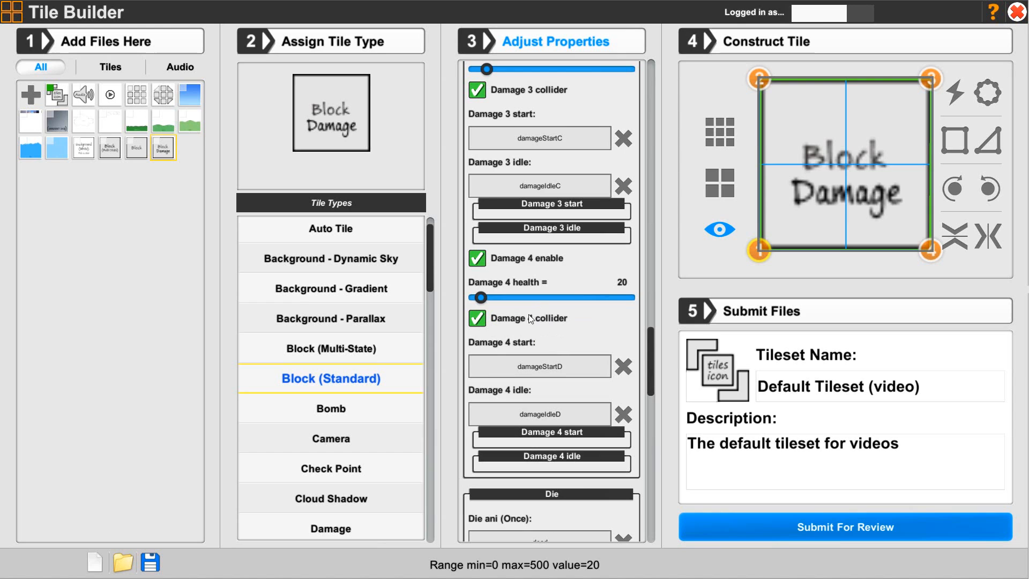
drag(648, 393, 649, 500)
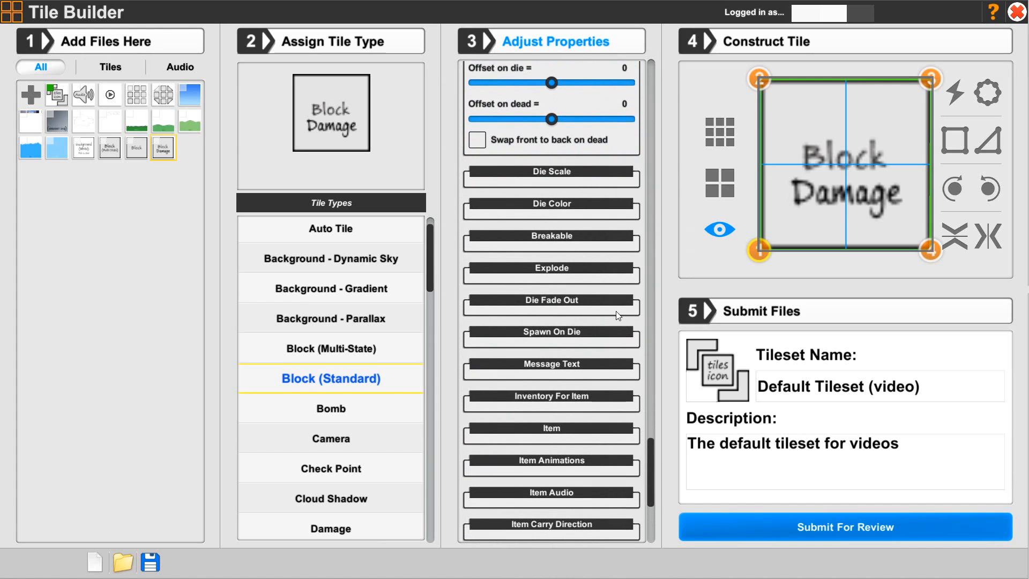
click(488, 270)
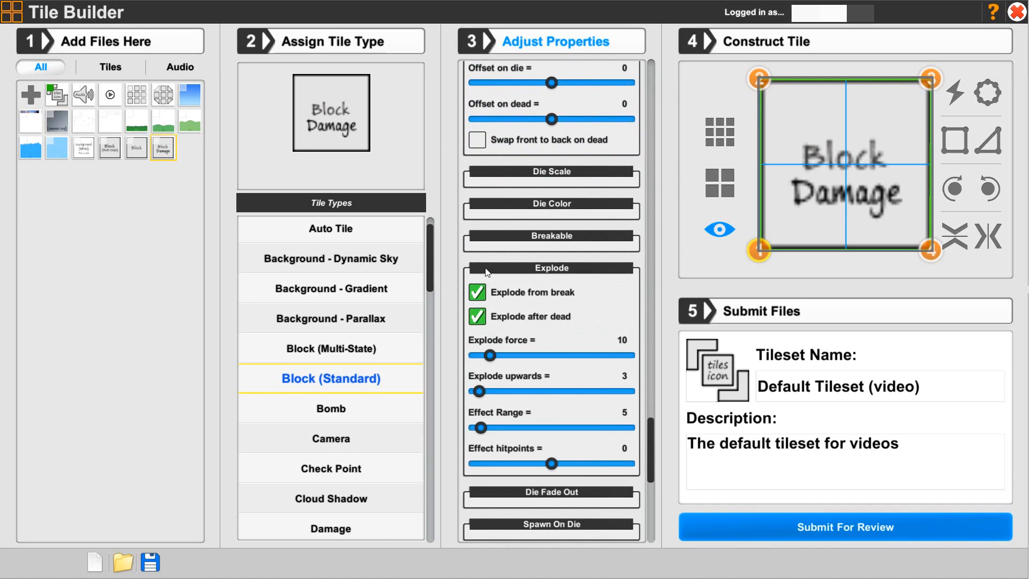
click(477, 292)
click(478, 317)
click(552, 273)
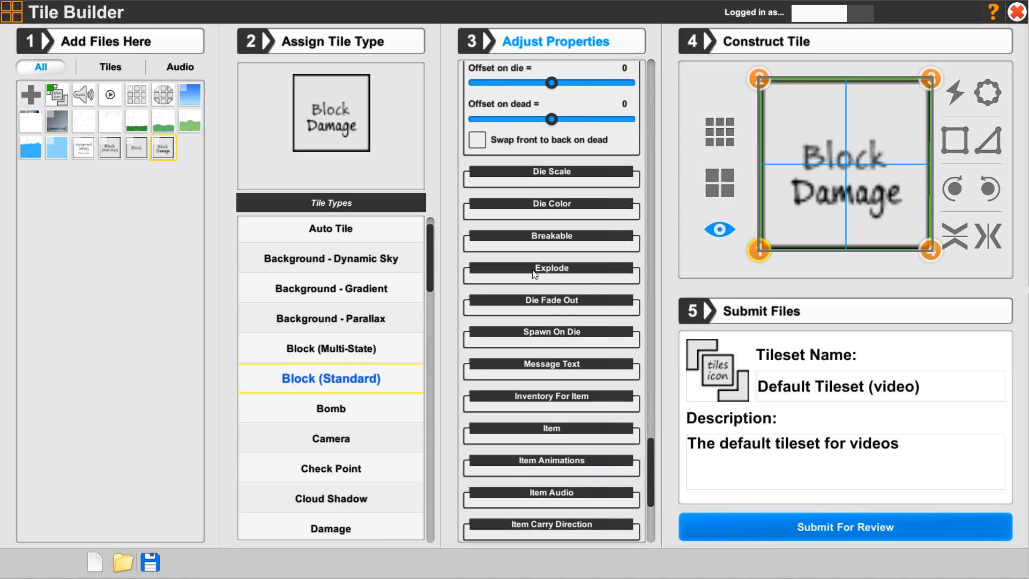